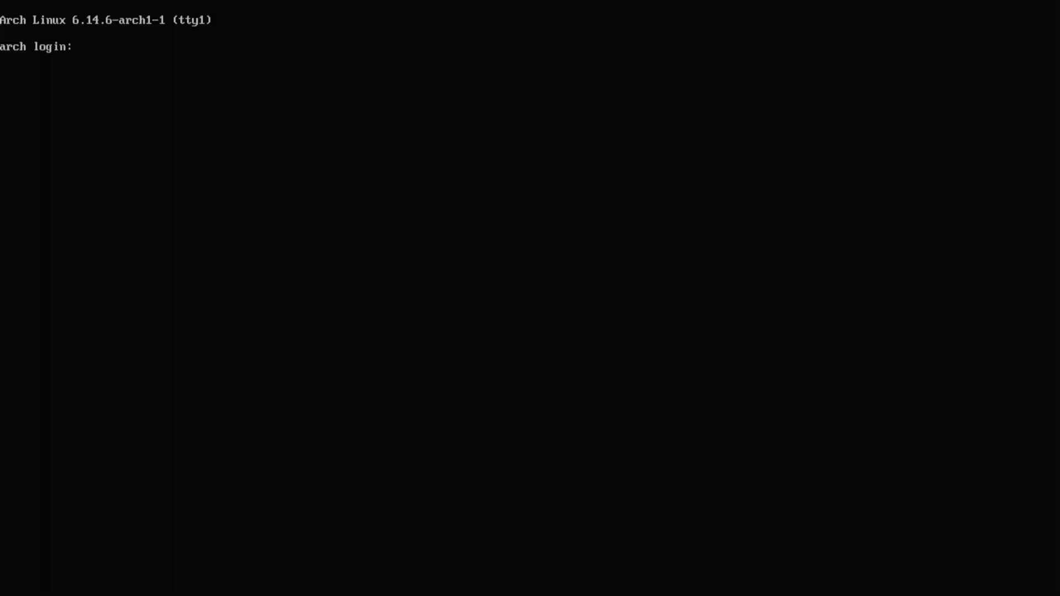
Log in with the account username, apply the ter-132n console font with setfont, and clear the screen.
{"action": "type", "text": "paulie420"}
{"action": "key", "text": "Return"}
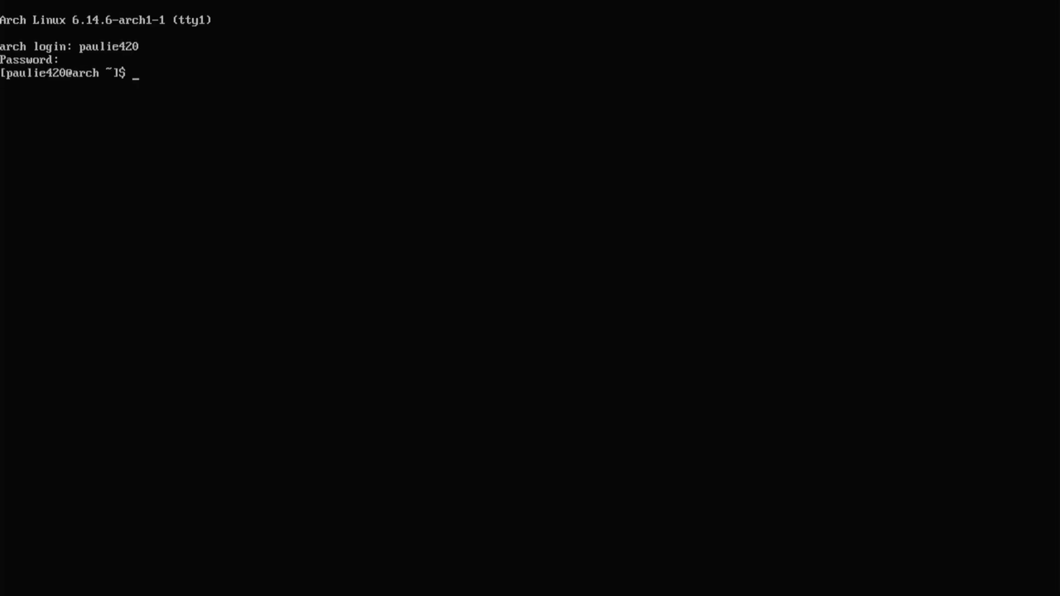
{"action": "type", "text": "setfont ter-132n"}
{"action": "key", "text": "Return"}
{"action": "type", "text": "cle"}
{"action": "type", "text": "ar"}
{"action": "key", "text": "Return"}
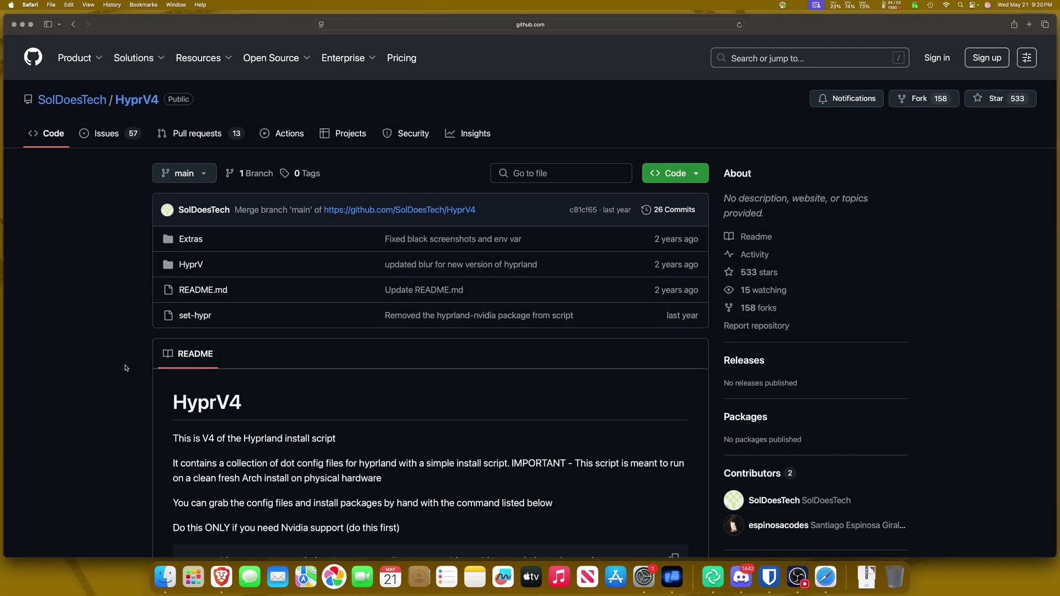
{"action": "scroll", "coordinate": [110, 366], "scroll_direction": "down", "scroll_amount": 3}
{"action": "scroll", "coordinate": [110, 366], "scroll_direction": "up", "scroll_amount": 3}
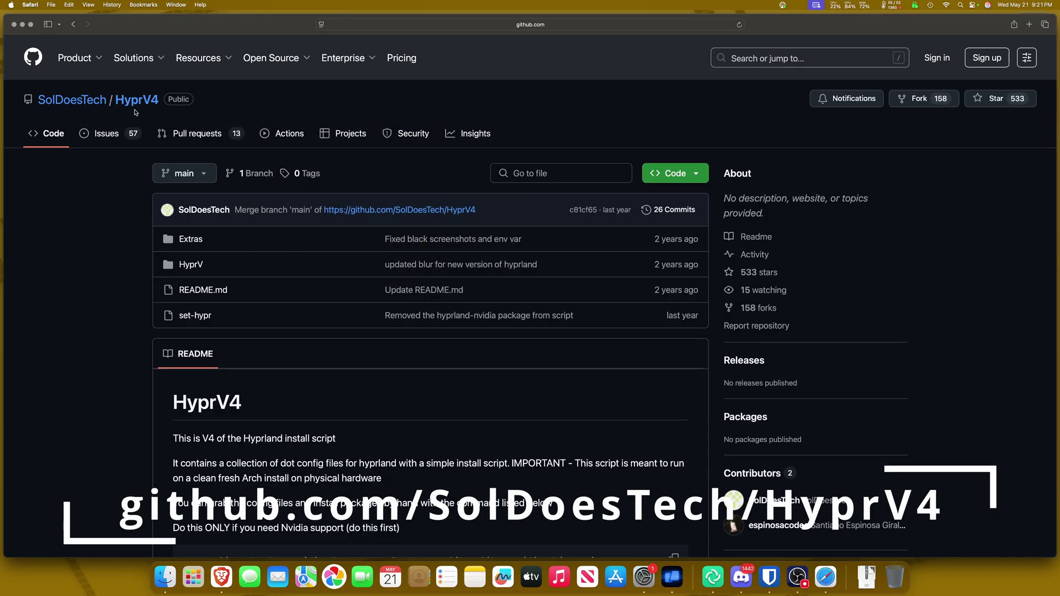
{"action": "scroll", "coordinate": [117, 287], "scroll_direction": "down", "scroll_amount": 2}
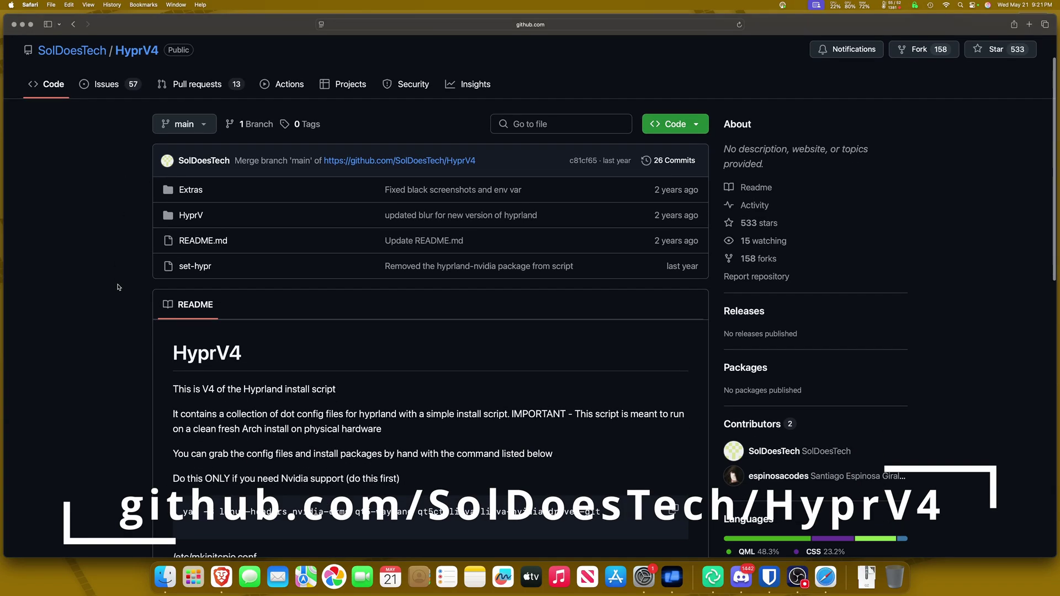
{"action": "scroll", "coordinate": [118, 287], "scroll_direction": "down", "scroll_amount": 5}
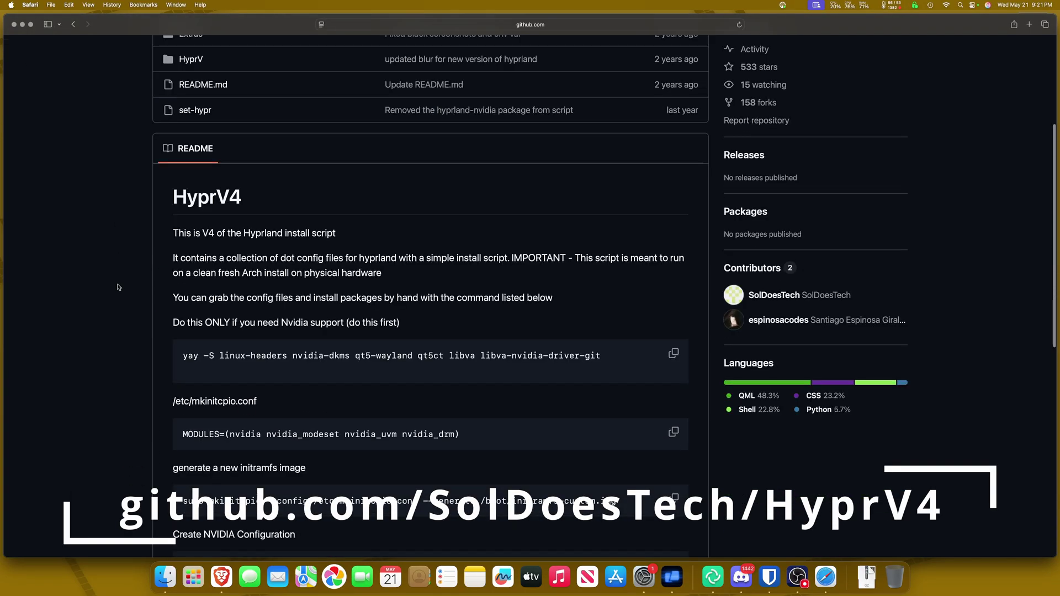
{"action": "scroll", "coordinate": [118, 287], "scroll_direction": "down", "scroll_amount": 4}
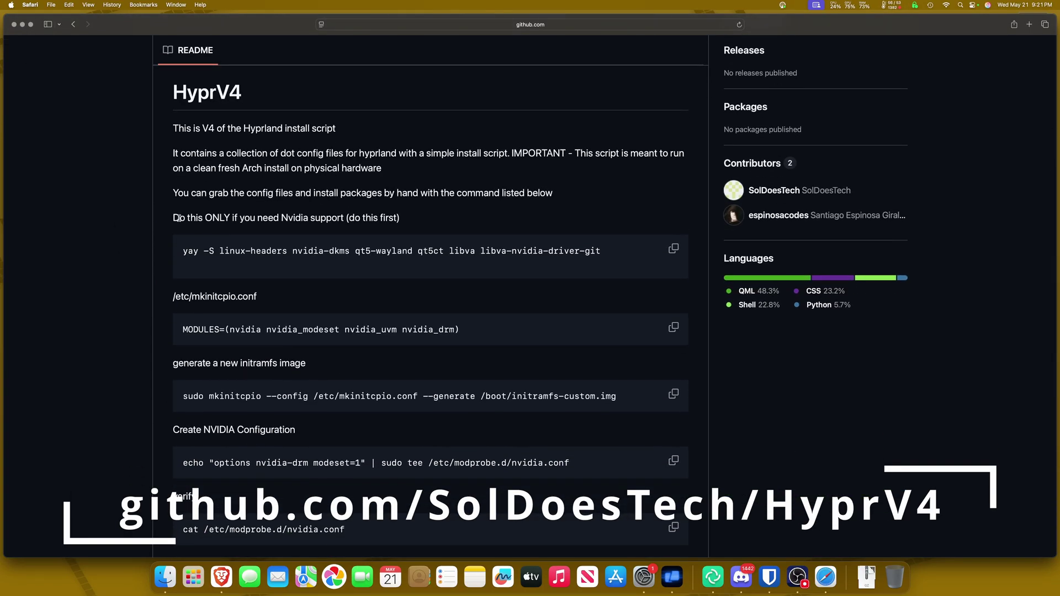
{"action": "left_click_drag", "start_coordinate": [177, 219], "coordinate": [418, 220]}
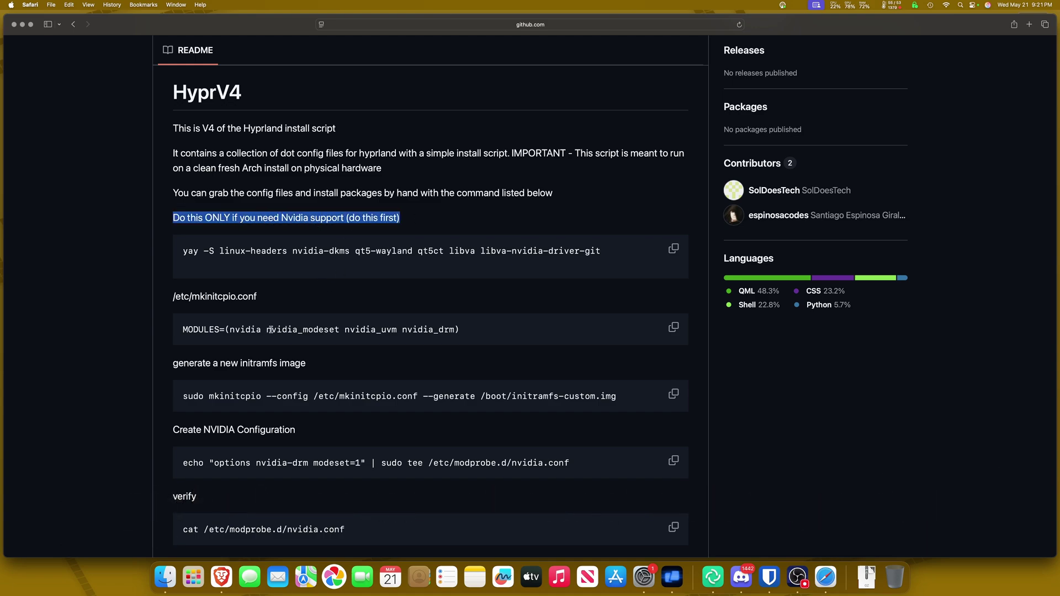
{"action": "scroll", "coordinate": [303, 319], "scroll_direction": "down", "scroll_amount": 4}
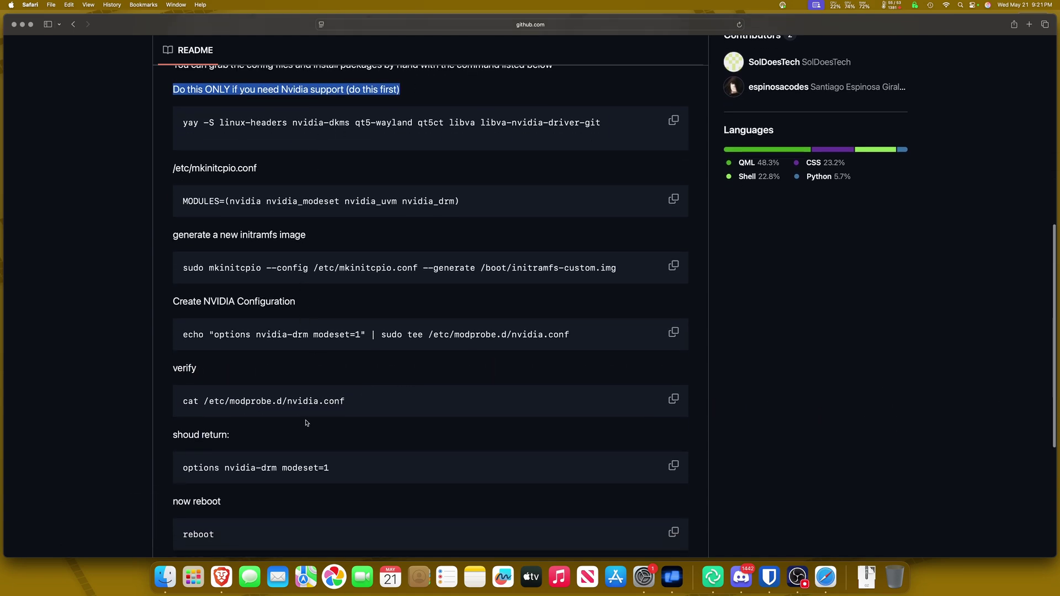
{"action": "scroll", "coordinate": [312, 202], "scroll_direction": "down", "scroll_amount": 3}
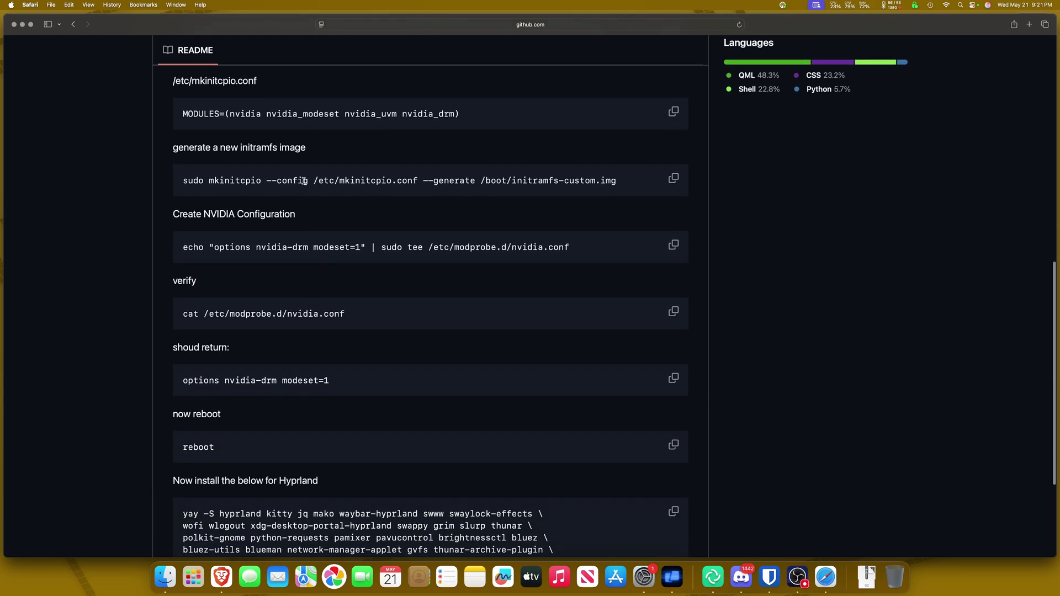
{"action": "scroll", "coordinate": [304, 382], "scroll_direction": "down", "scroll_amount": 3}
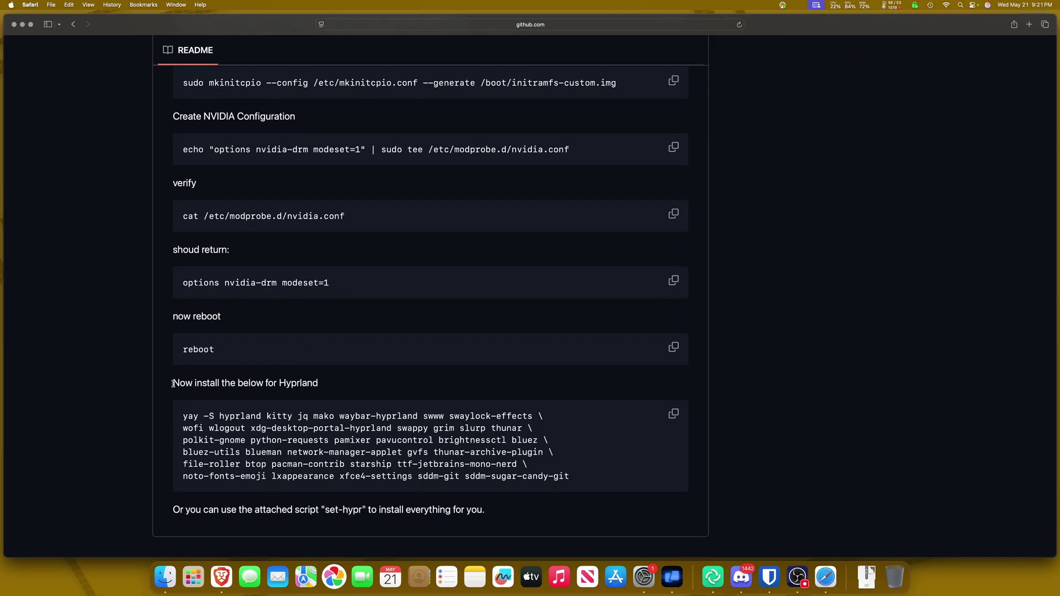
{"action": "left_click_drag", "start_coordinate": [173, 382], "coordinate": [319, 387]}
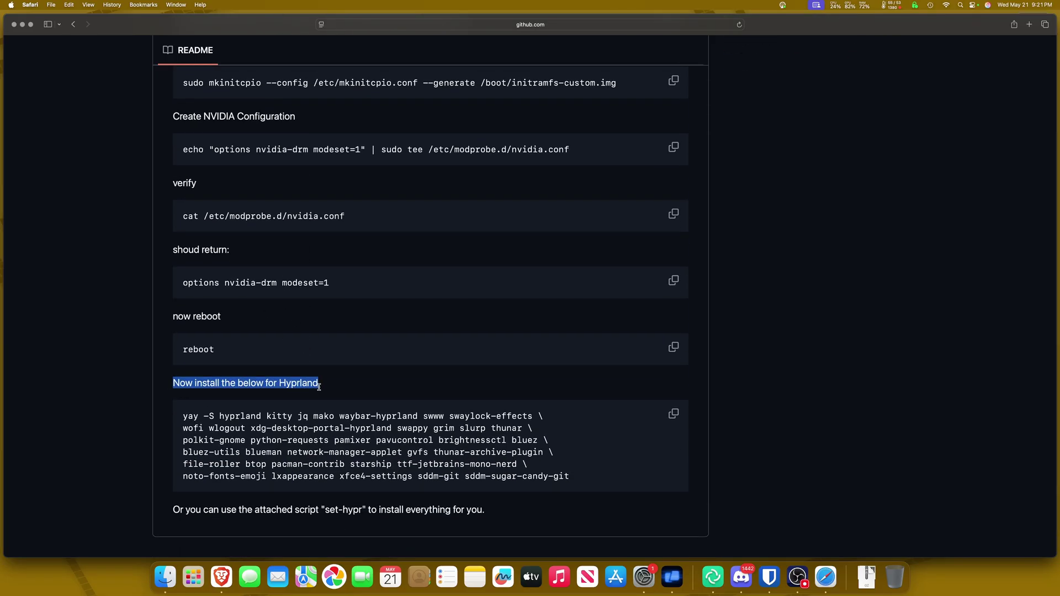
{"action": "left_click", "coordinate": [199, 407]}
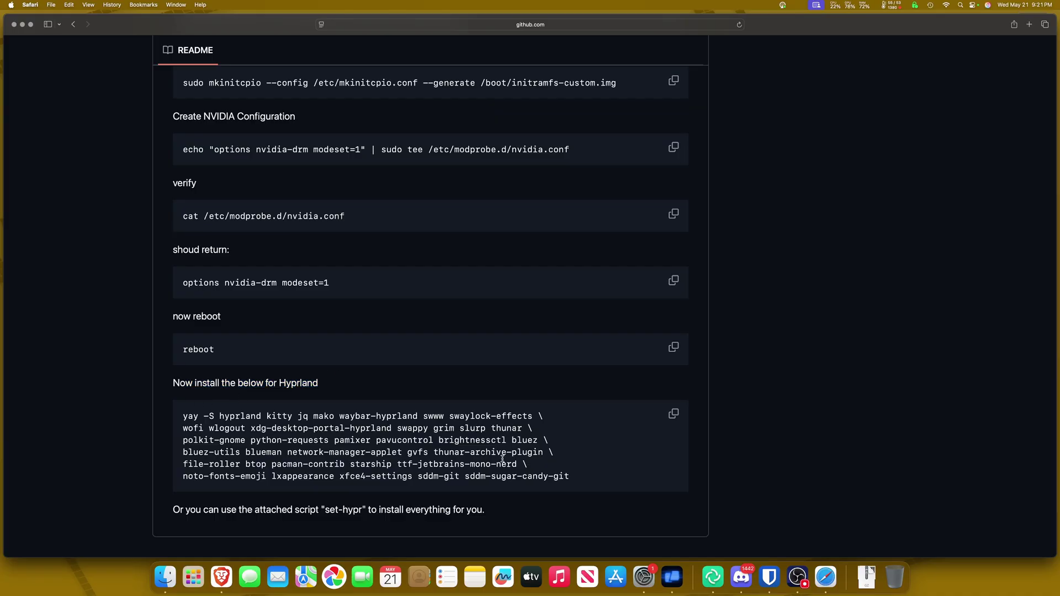
{"action": "scroll", "coordinate": [502, 459], "scroll_direction": "up", "scroll_amount": 15}
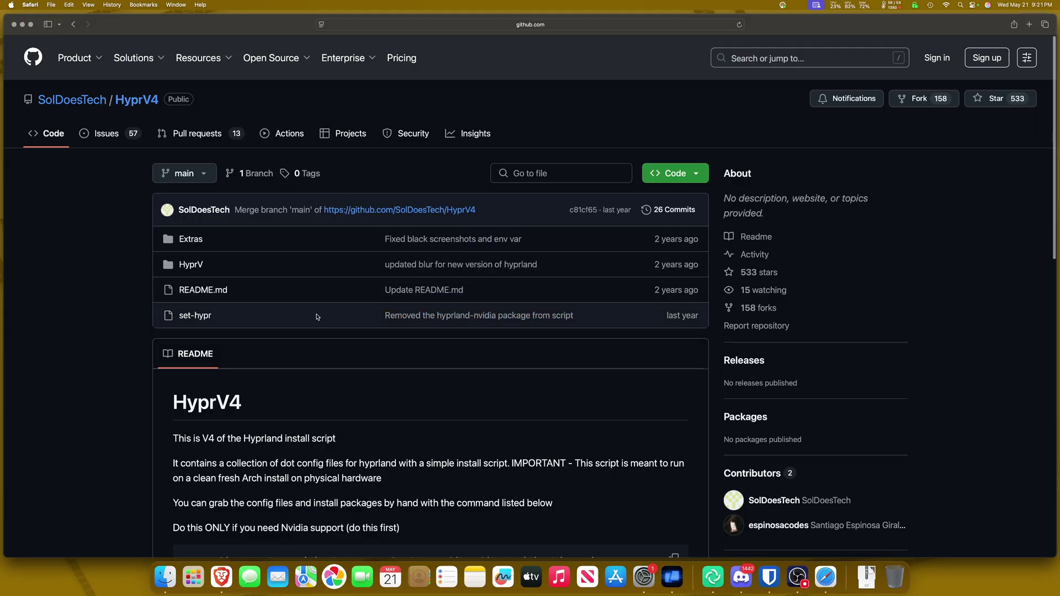
{"action": "scroll", "coordinate": [317, 316], "scroll_direction": "down", "scroll_amount": 15}
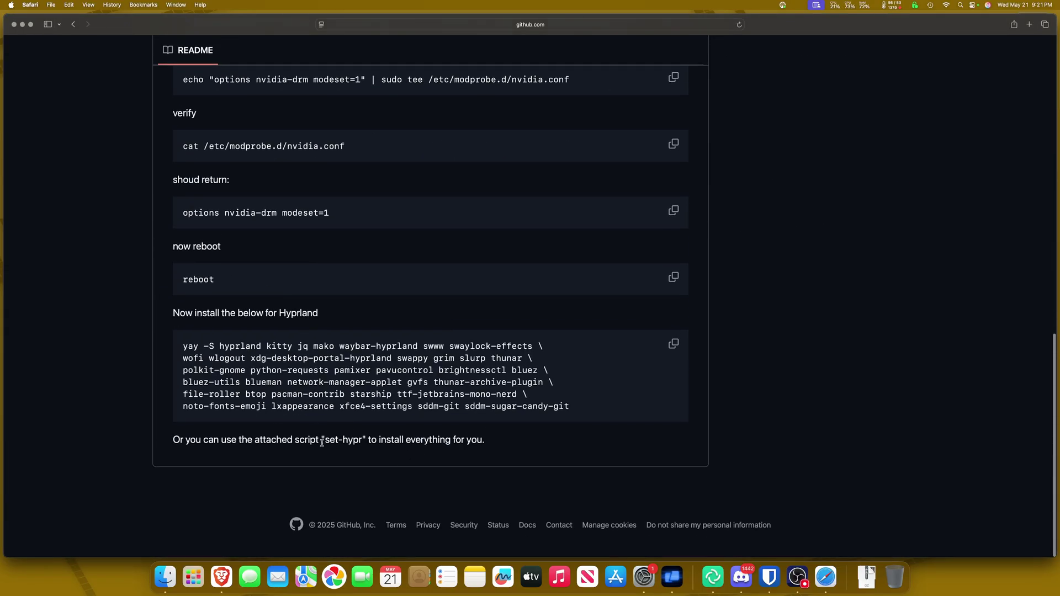
{"action": "left_click_drag", "start_coordinate": [322, 442], "coordinate": [370, 443]}
{"action": "left_click", "coordinate": [369, 442]}
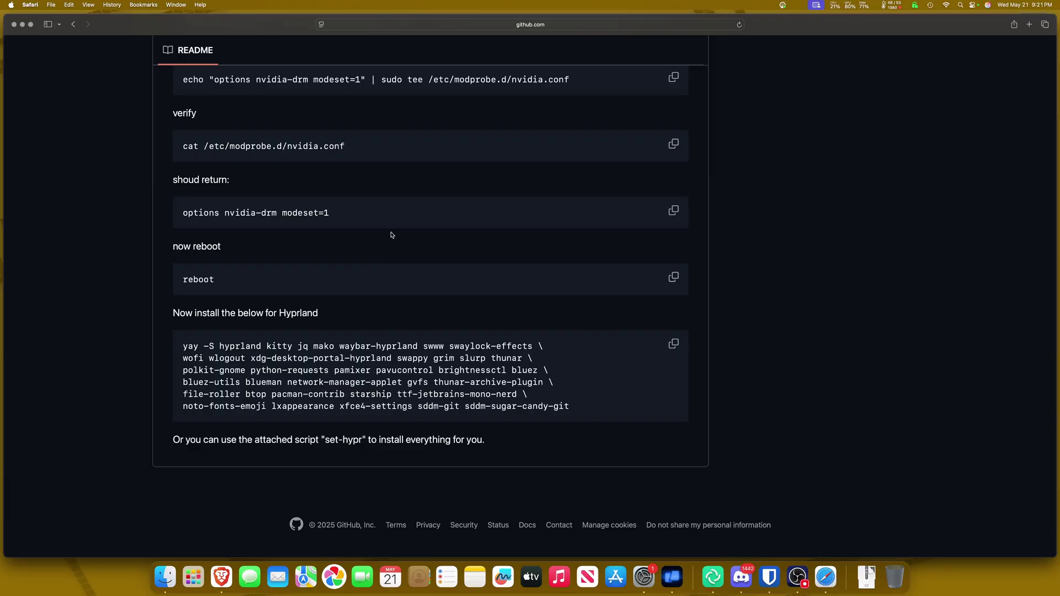
{"action": "scroll", "coordinate": [390, 236], "scroll_direction": "up", "scroll_amount": 15}
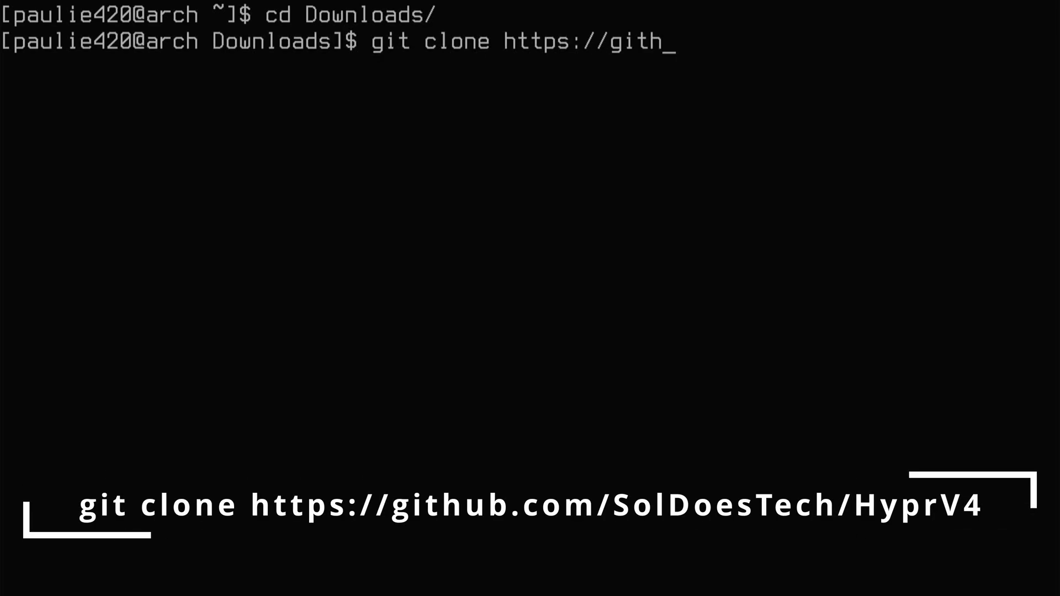
{"action": "type", "text": "om/Sol"}
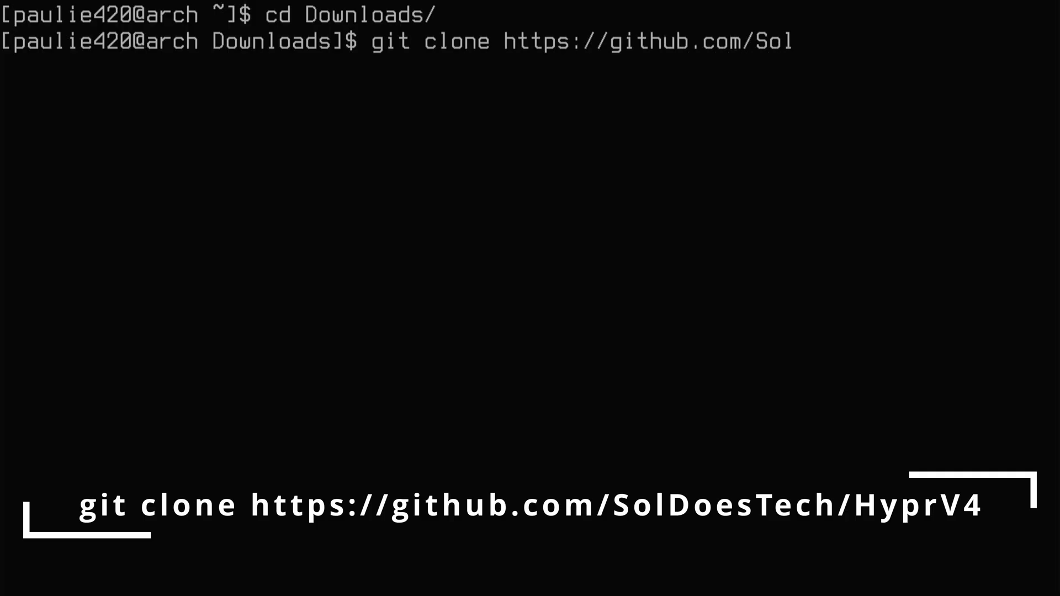
{"action": "type", "text": "DoesTech/"}
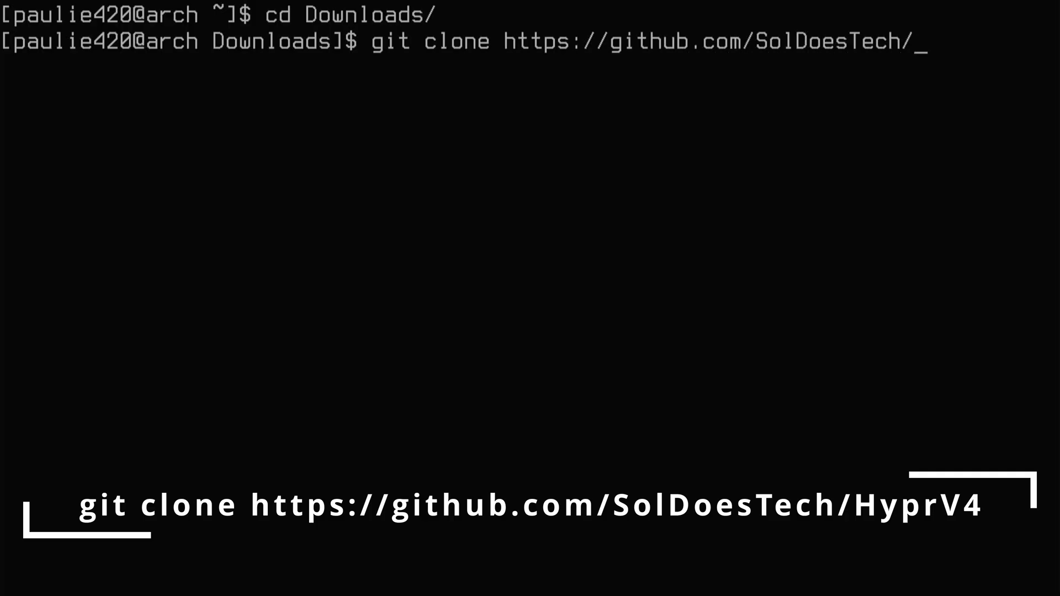
{"action": "type", "text": "HyprV4"}
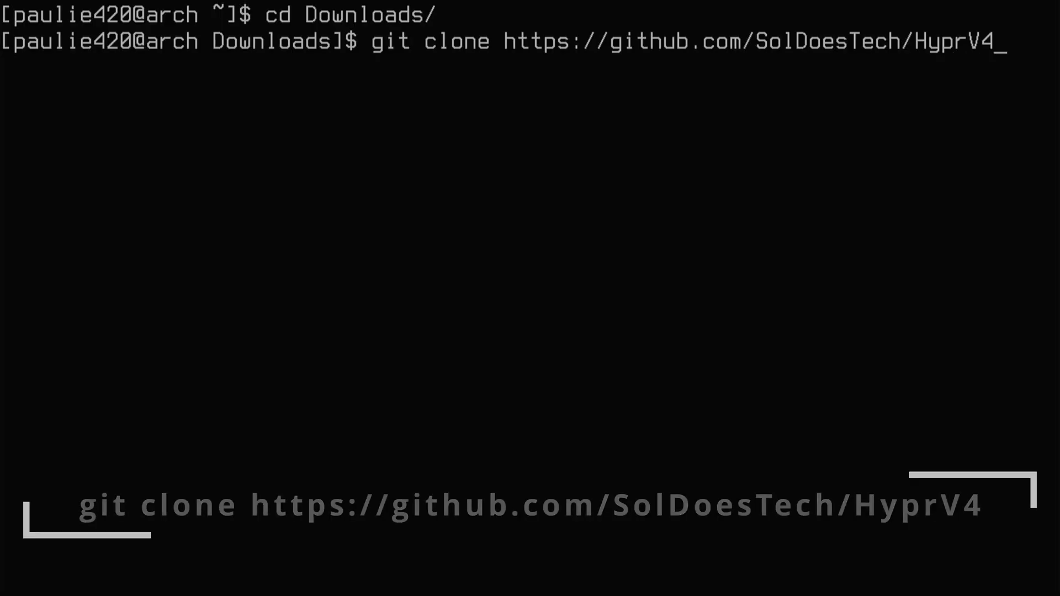
{"action": "key", "text": "Return"}
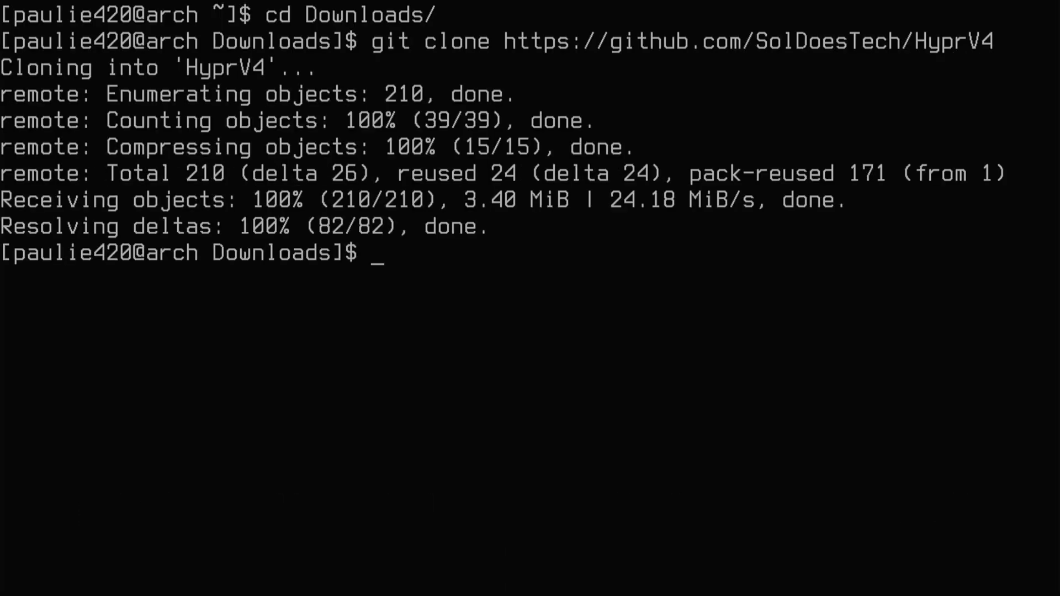
{"action": "type", "text": "cd HyprV4/"}
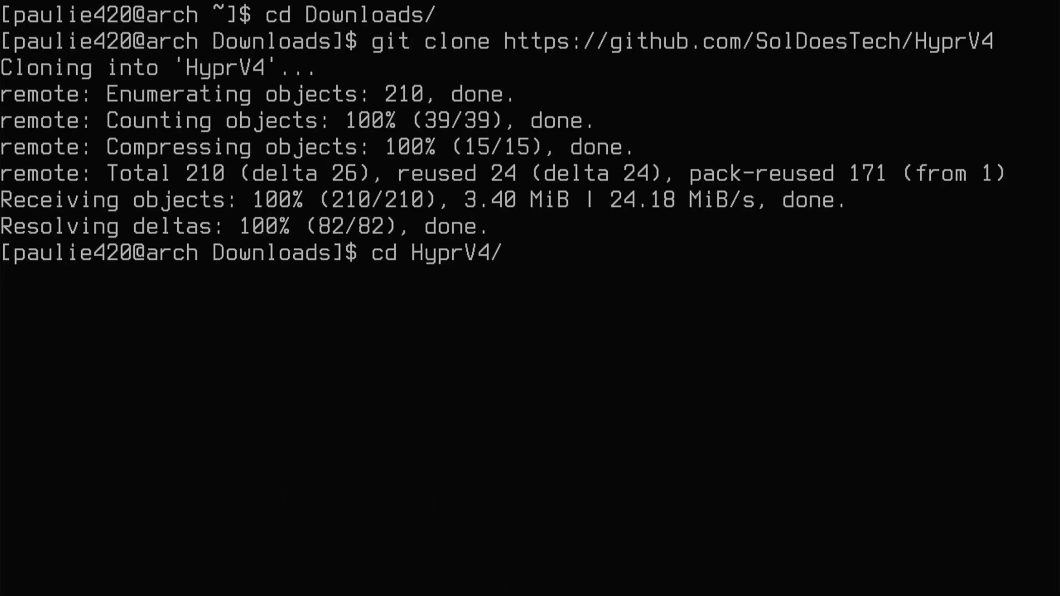
{"action": "key", "text": "Return"}
Clear the screen, list the repository files, and start vim on set-hypr.
{"action": "type", "text": "clear"}
{"action": "key", "text": "Return"}
{"action": "type", "text": "ls"}
{"action": "key", "text": "Return"}
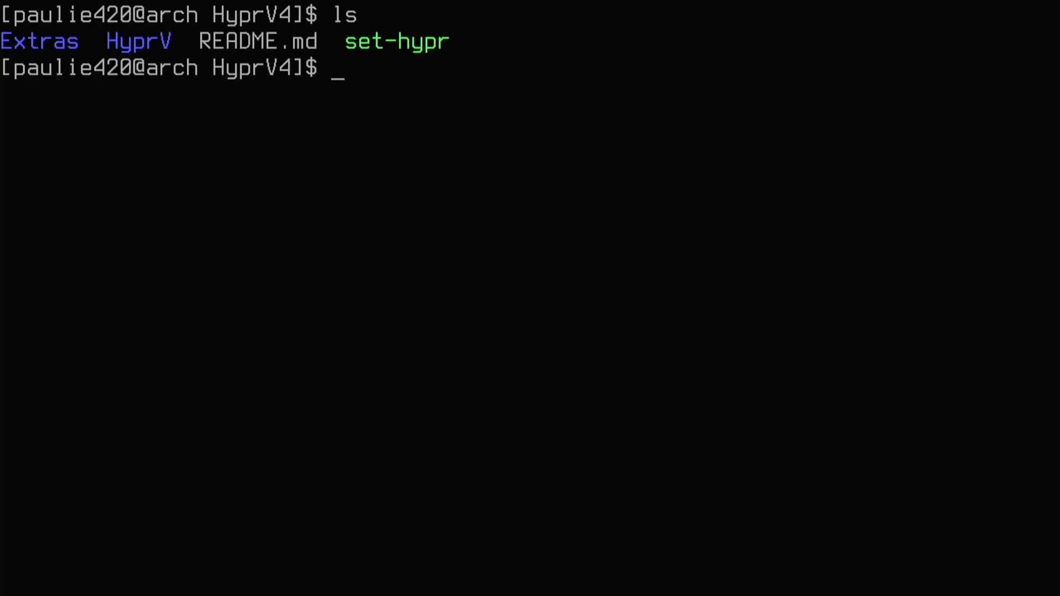
{"action": "type", "text": "nano"}
{"action": "key", "text": "BackSpace"}
{"action": "key", "text": "BackSpace"}
{"action": "key", "text": "BackSpace"}
{"action": "key", "text": "BackSpace"}
{"action": "type", "text": "vim se"}
{"action": "key", "text": "Tab"}
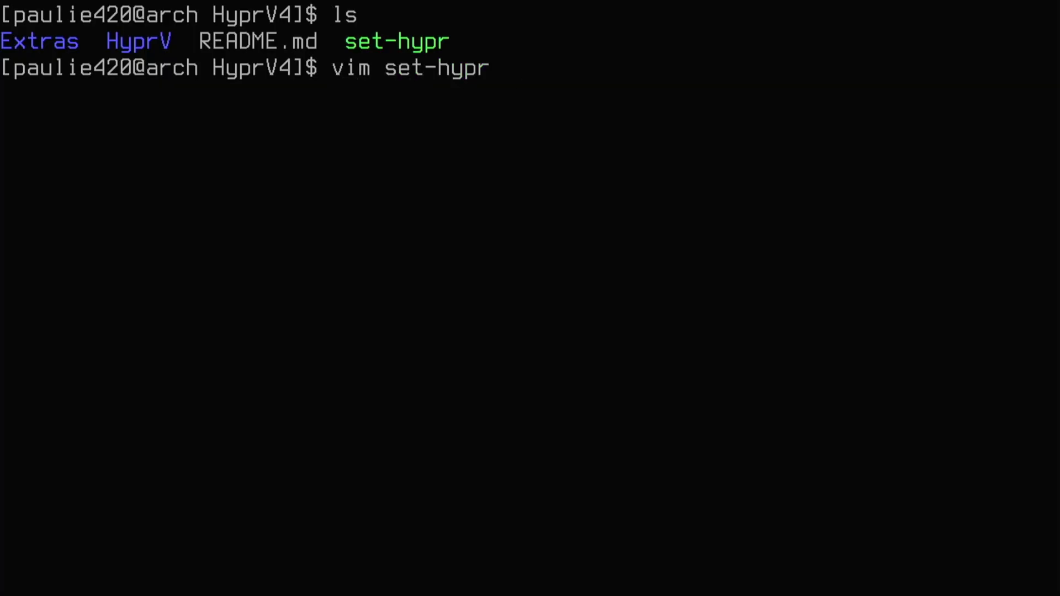
Open set-hypr in Vim and change the nwg-look-bin package entry to nwg-look.
{"action": "key", "text": "Return"}
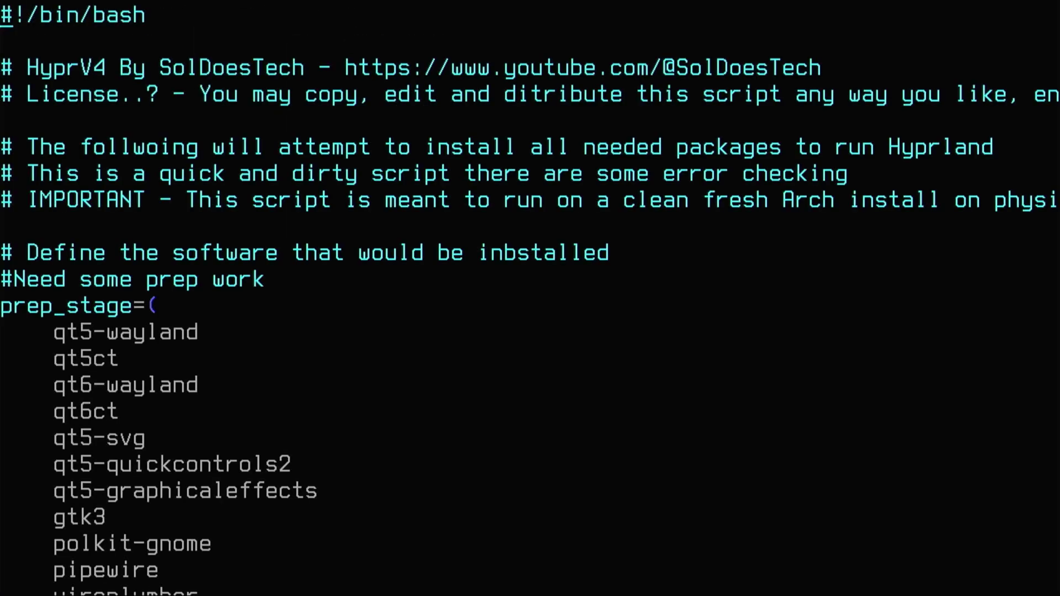
{"action": "scroll", "coordinate": [530, 298], "scroll_direction": "down", "scroll_amount": 10}
{"action": "scroll", "coordinate": [530, 298], "scroll_direction": "down", "scroll_amount": 5}
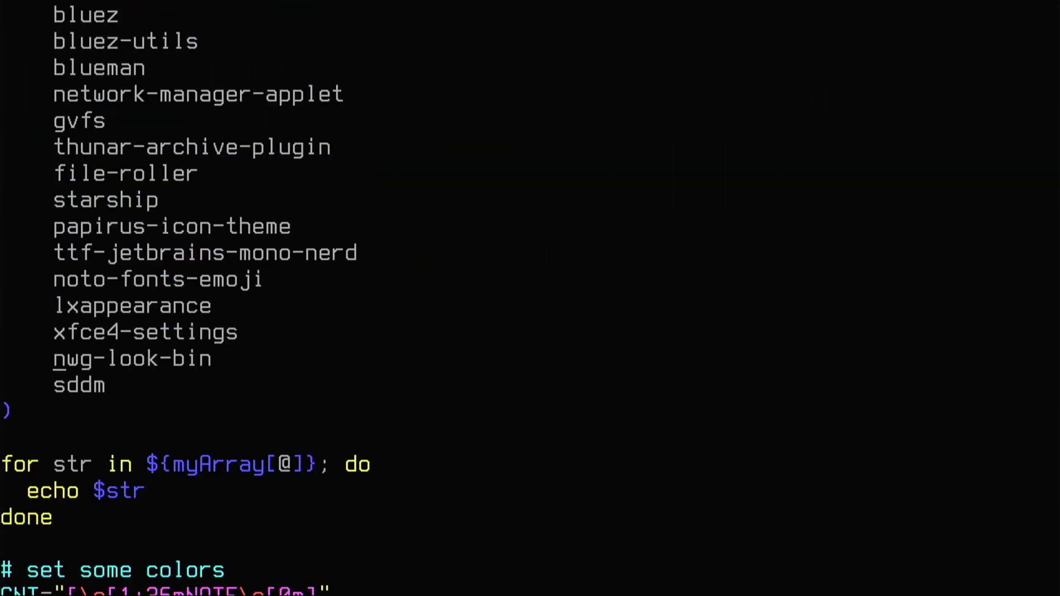
{"action": "key", "text": "Up"}
{"action": "key", "text": "Right"}
{"action": "key", "text": "BackSpace"}
{"action": "key", "text": "BackSpace"}
{"action": "key", "text": "BackSpace"}
{"action": "scroll", "coordinate": [186, 300], "scroll_direction": "down", "scroll_amount": 1}
Leave Vim, run ./set-hypr and answer y to continue the install.
{"action": "key", "text": "q"}
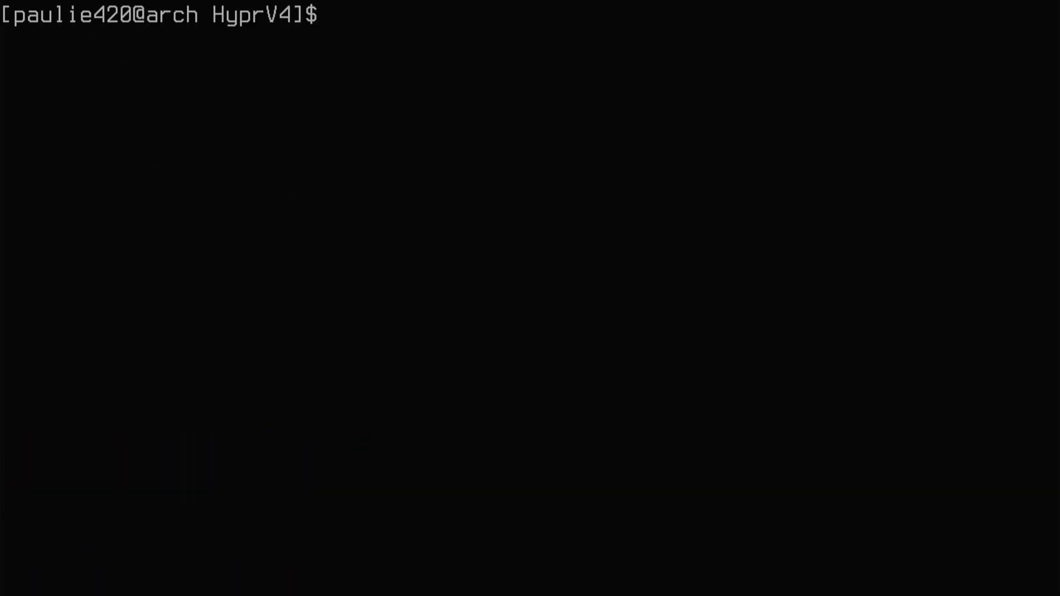
{"action": "type", "text": "./set-hypr"}
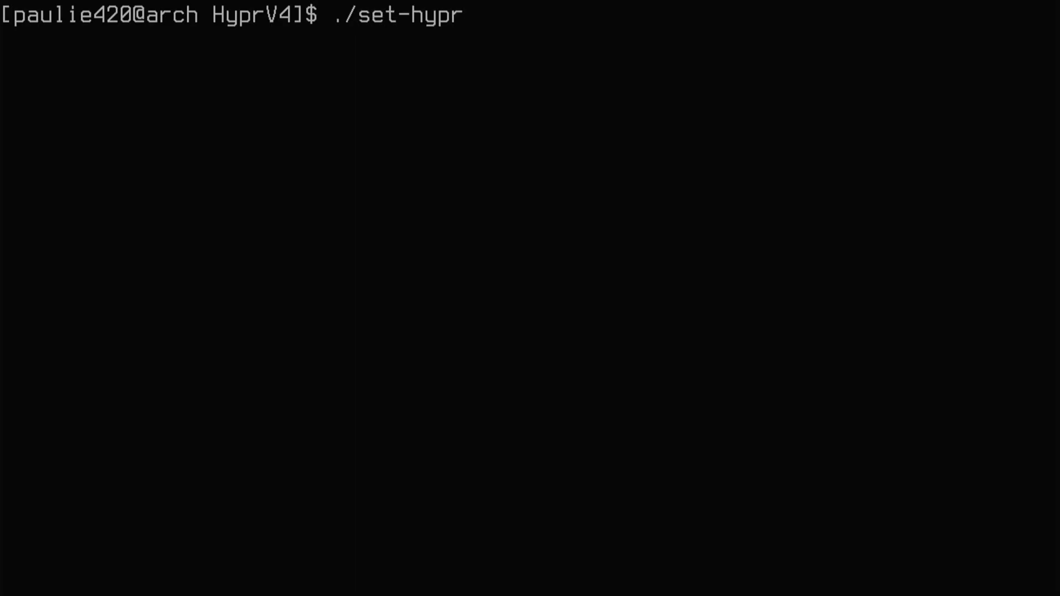
{"action": "key", "text": "Return"}
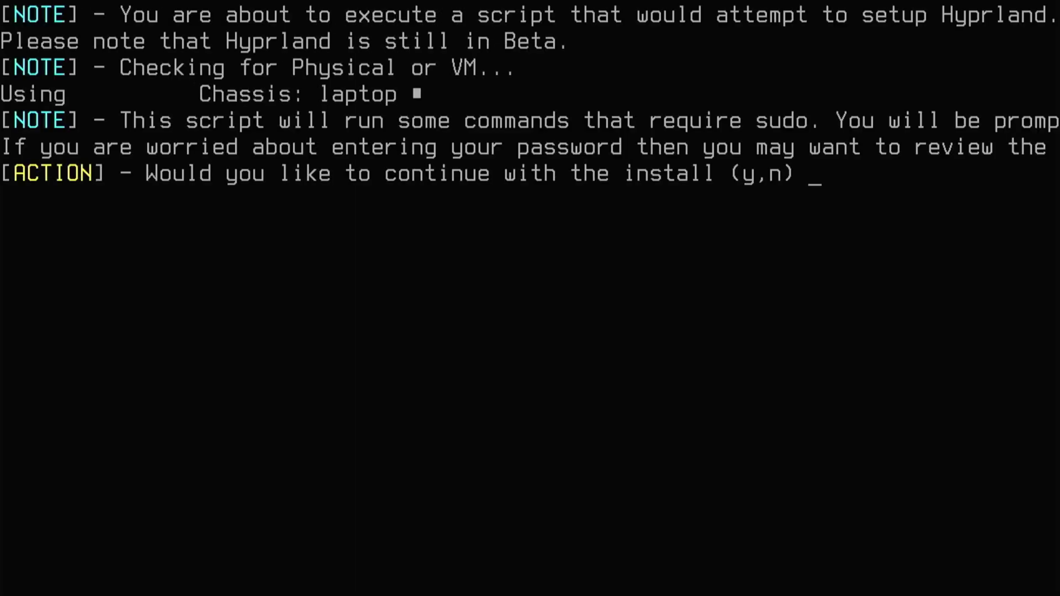
{"action": "type", "text": "y"}
{"action": "key", "text": "Return"}
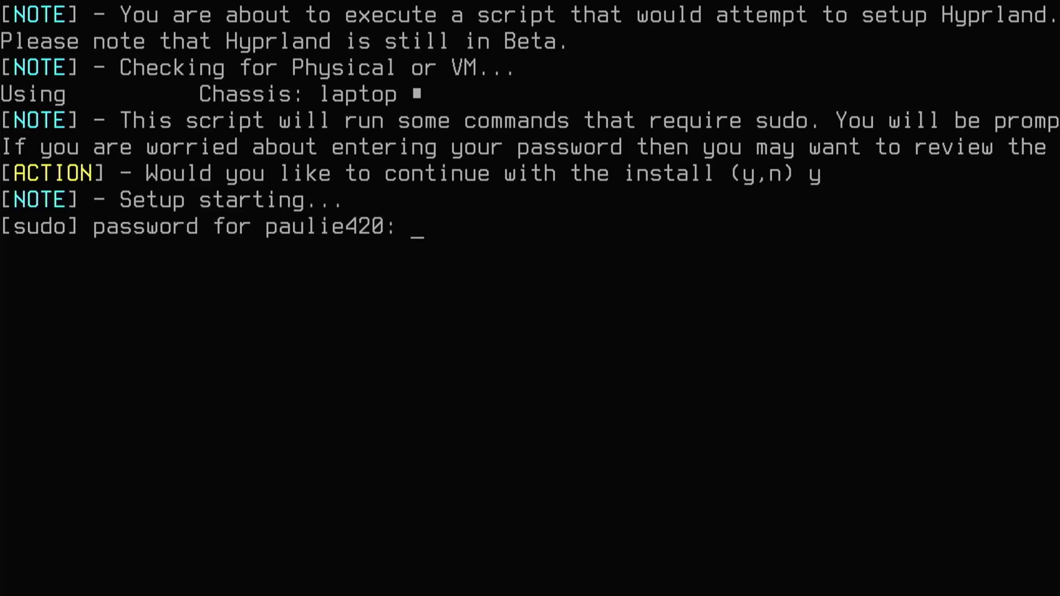
Enter the sudo password, decline WiFi powersave, authorize yay setup, and answer y to install packages.
{"action": "key", "text": "Return"}
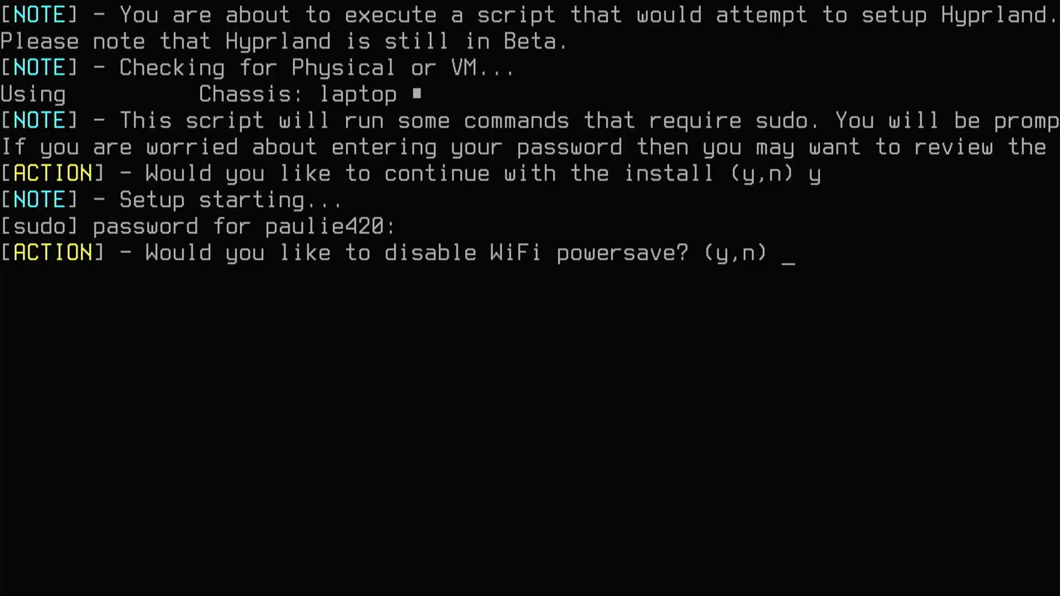
{"action": "type", "text": "n"}
{"action": "key", "text": "Return"}
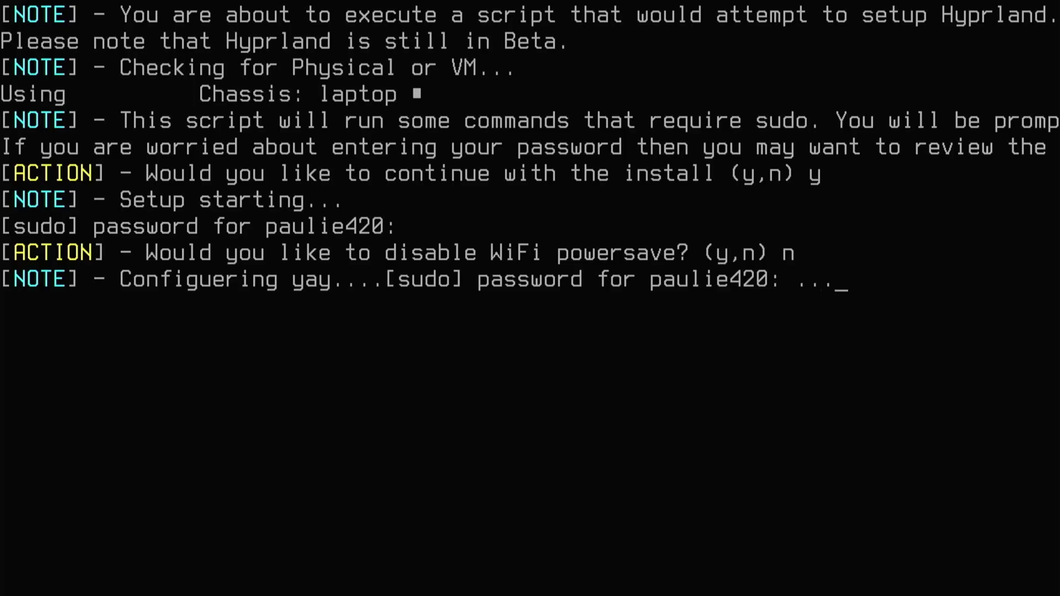
{"action": "key", "text": "Return"}
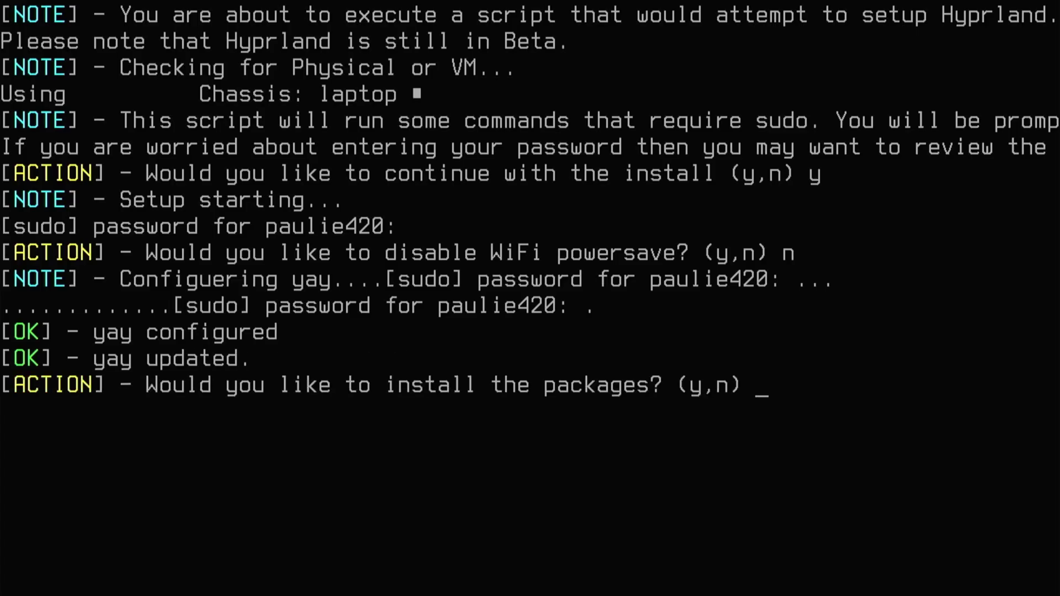
{"action": "type", "text": "y"}
Confirm the package installation so the script installs packages, enables SDDM and copies configs.
{"action": "key", "text": "Return"}
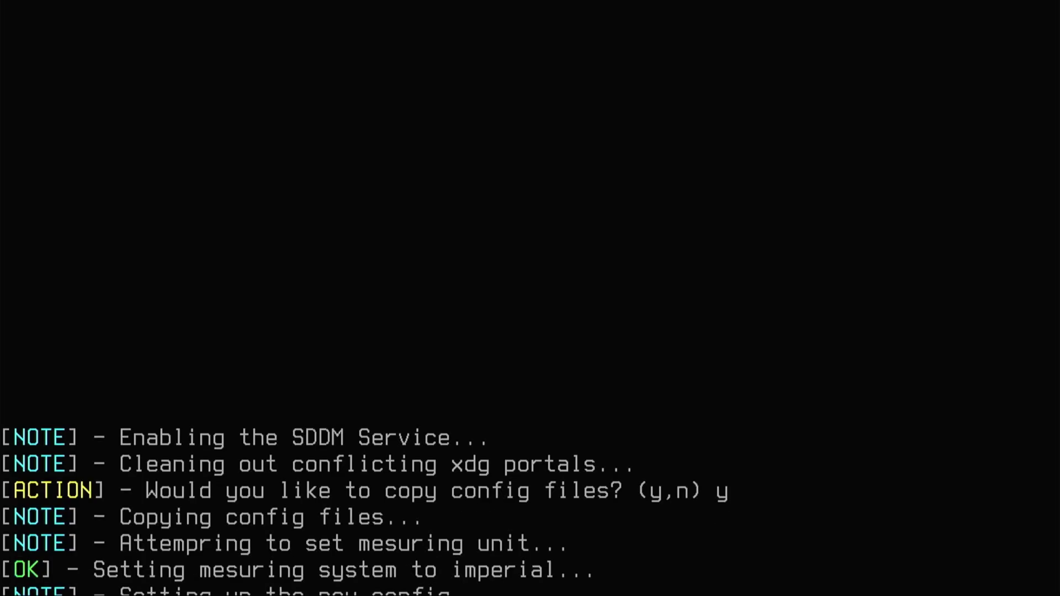
Accept starship, skip launching Hyprland now, clear the console and move up to Downloads.
{"action": "type", "text": "y"}
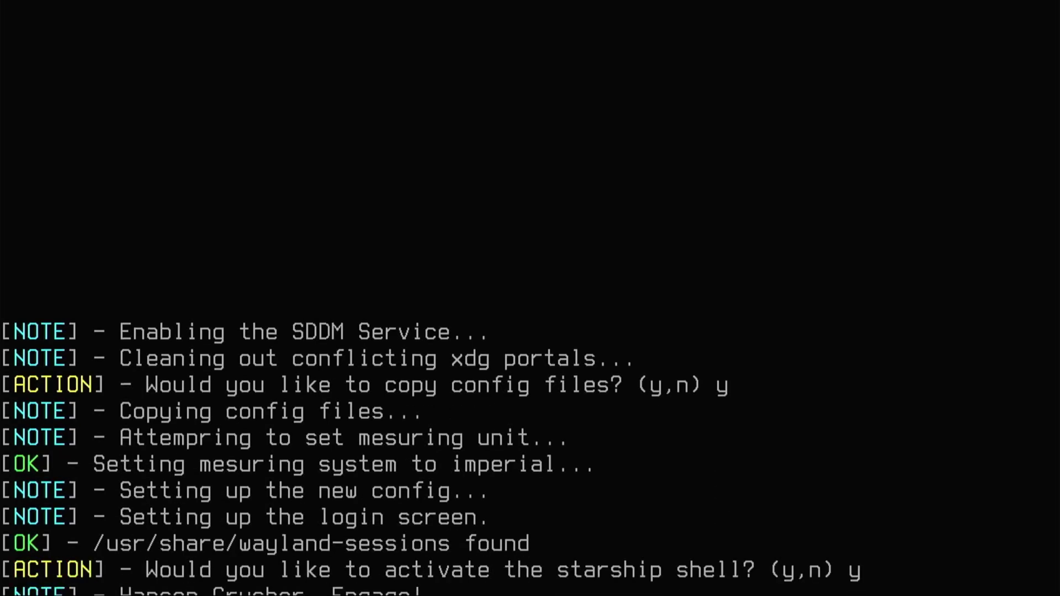
{"action": "key", "text": "Return"}
{"action": "key", "text": "Return"}
{"action": "key", "text": "Return"}
{"action": "key", "text": "Return"}
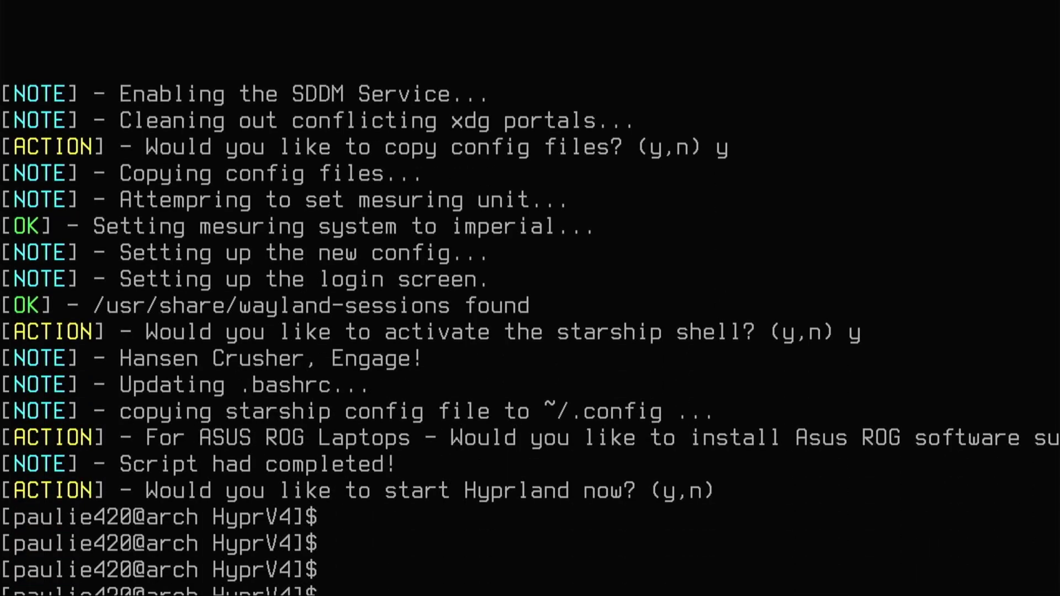
{"action": "key", "text": "ctrl+l"}
{"action": "type", "text": "cd .."}
{"action": "key", "text": "Return"}
Delete the HyprV4 folder with rm -rf and reboot with sudo reboot now.
{"action": "type", "text": "rm -rf Hy"}
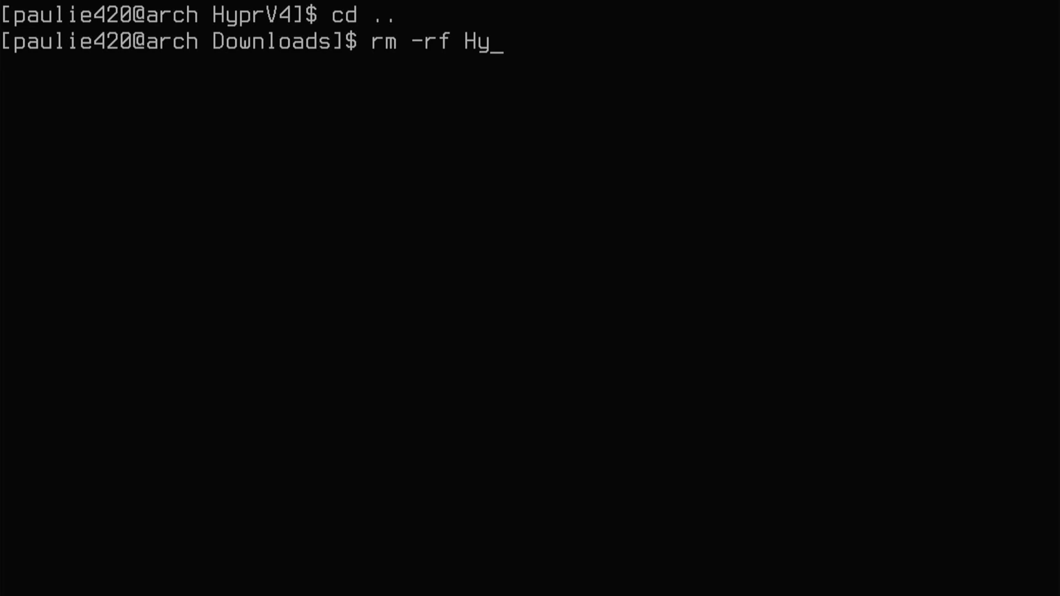
{"action": "key", "text": "Tab"}
{"action": "key", "text": "Return"}
{"action": "type", "text": "sudo"}
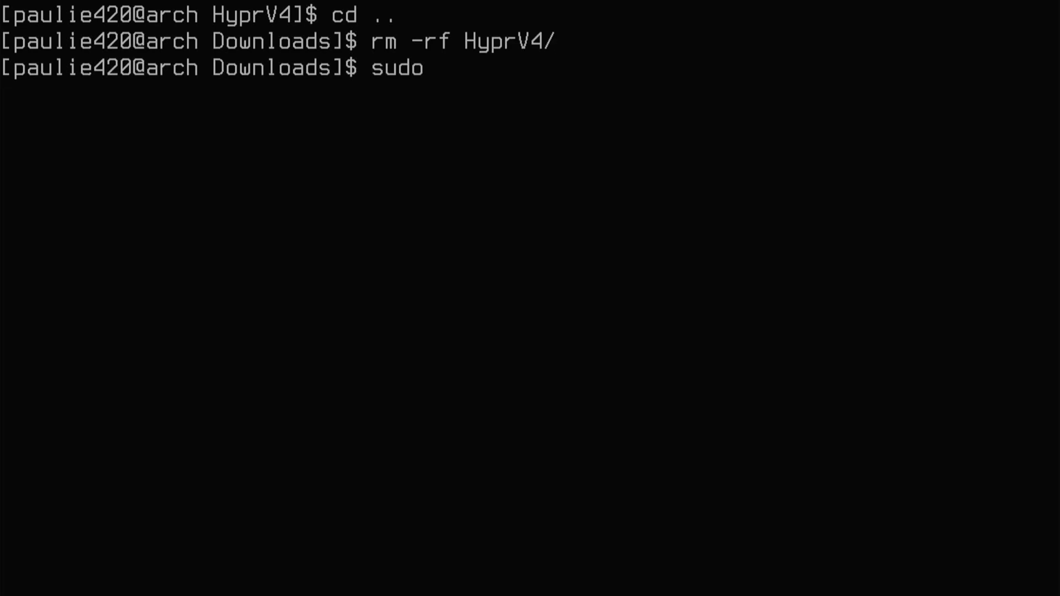
{"action": "type", "text": " reboot now"}
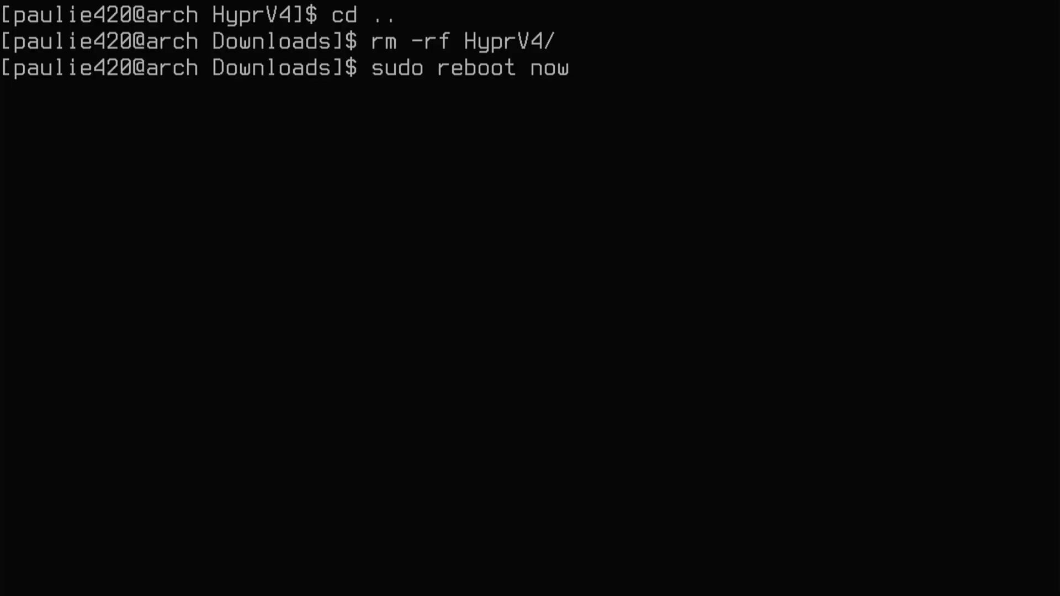
{"action": "key", "text": "Return"}
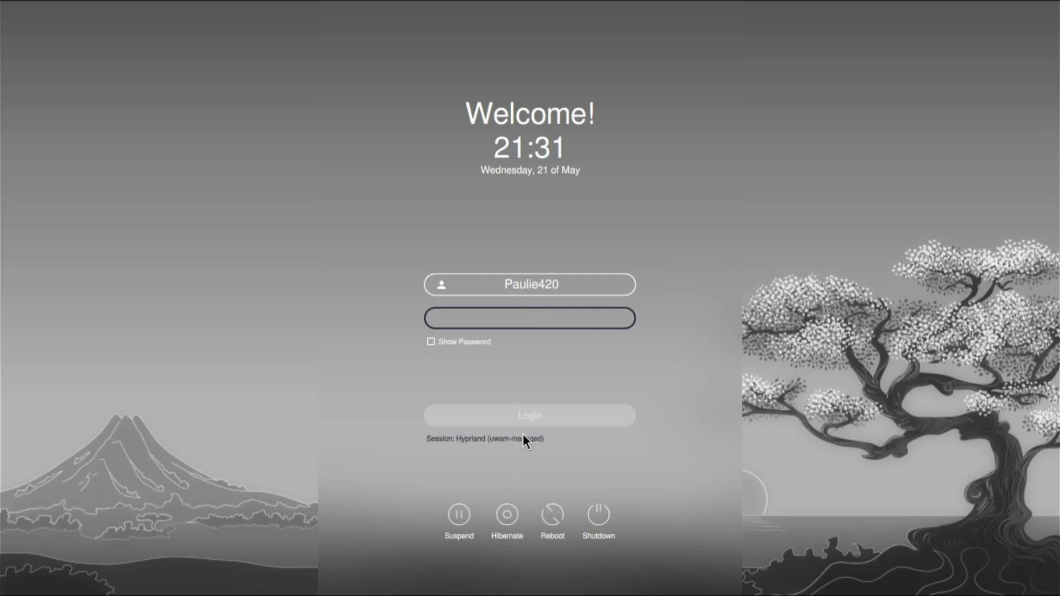
Choose the Hyprland session in SDDM and sign in with the account password.
{"action": "left_click", "coordinate": [493, 438]}
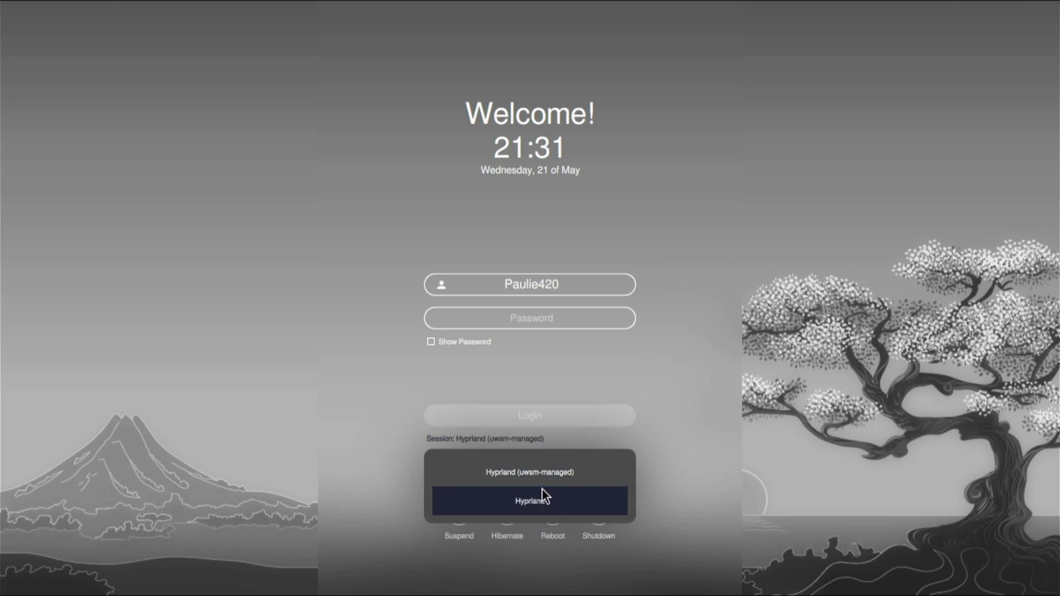
{"action": "left_click", "coordinate": [538, 505]}
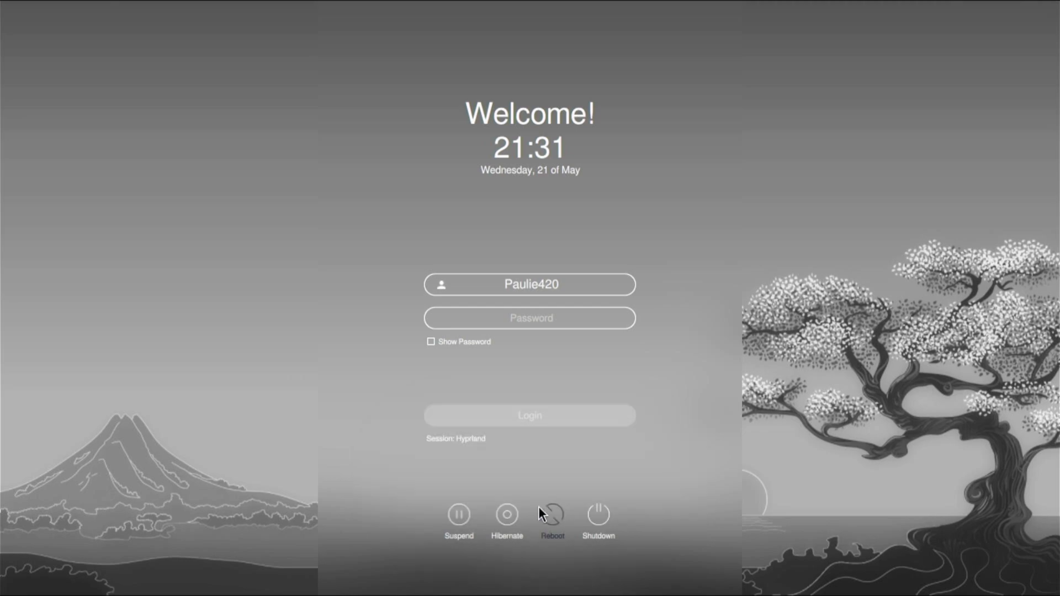
{"action": "left_click", "coordinate": [569, 325]}
{"action": "type", "text": "********"}
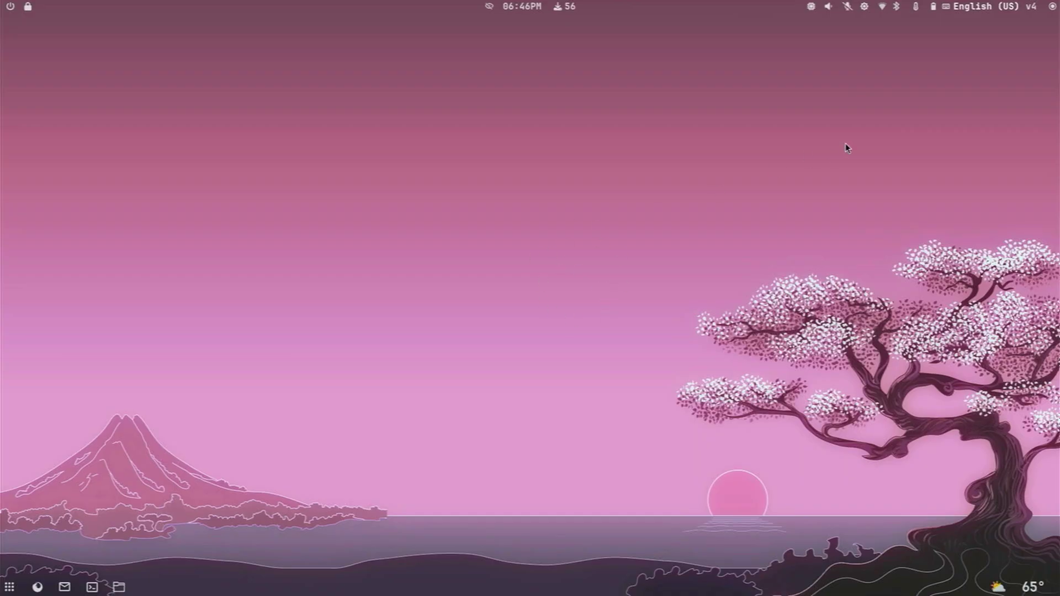
{"action": "left_click", "coordinate": [1052, 7]}
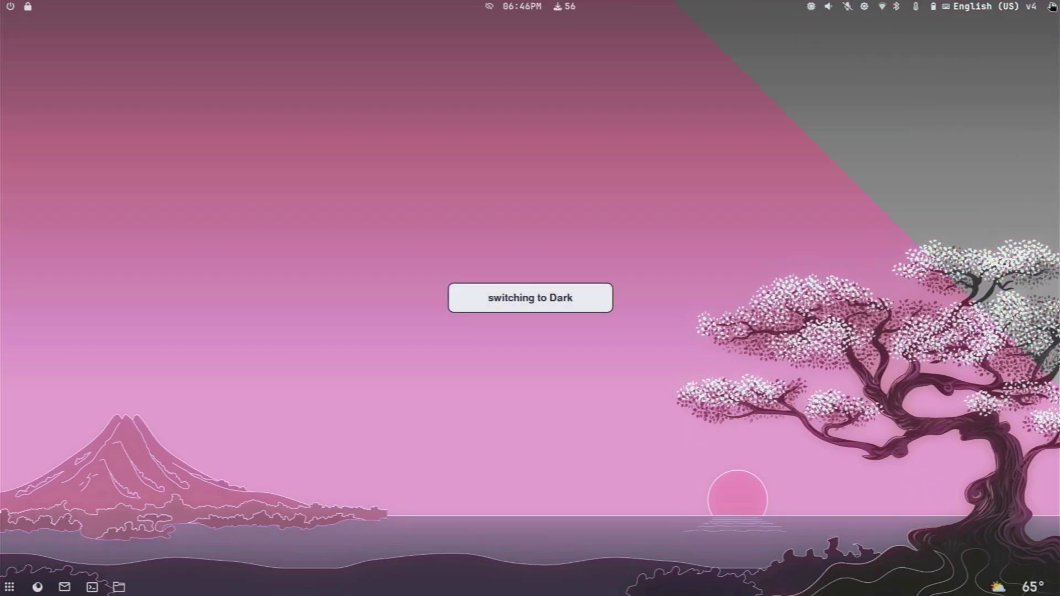
{"action": "left_click", "coordinate": [1052, 6]}
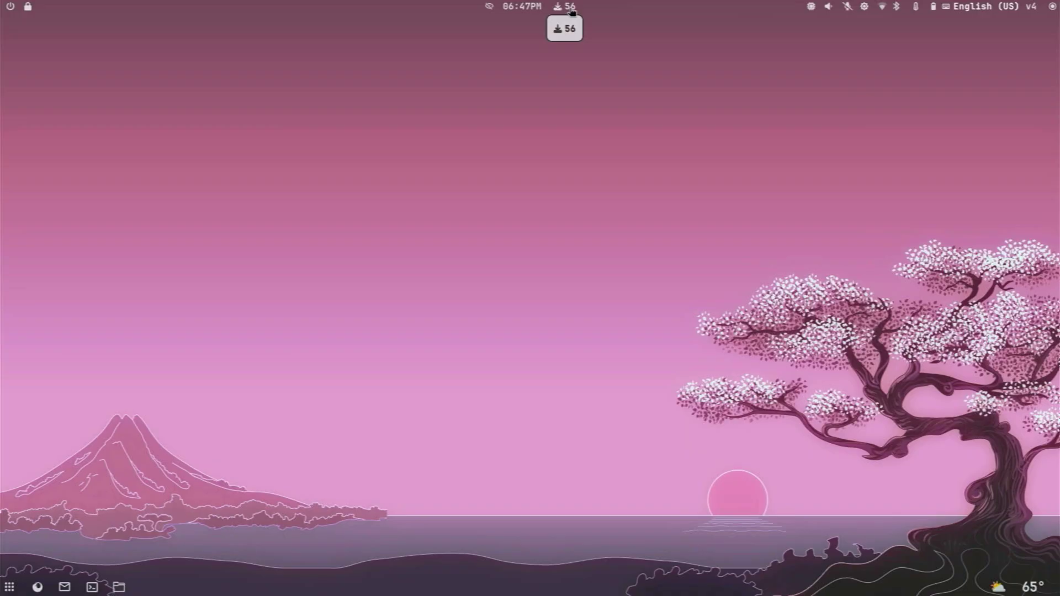
Run the 56-package upgrade from the top-bar indicator with no exclusions, confirm y, then close Kitty.
{"action": "left_click", "coordinate": [570, 8]}
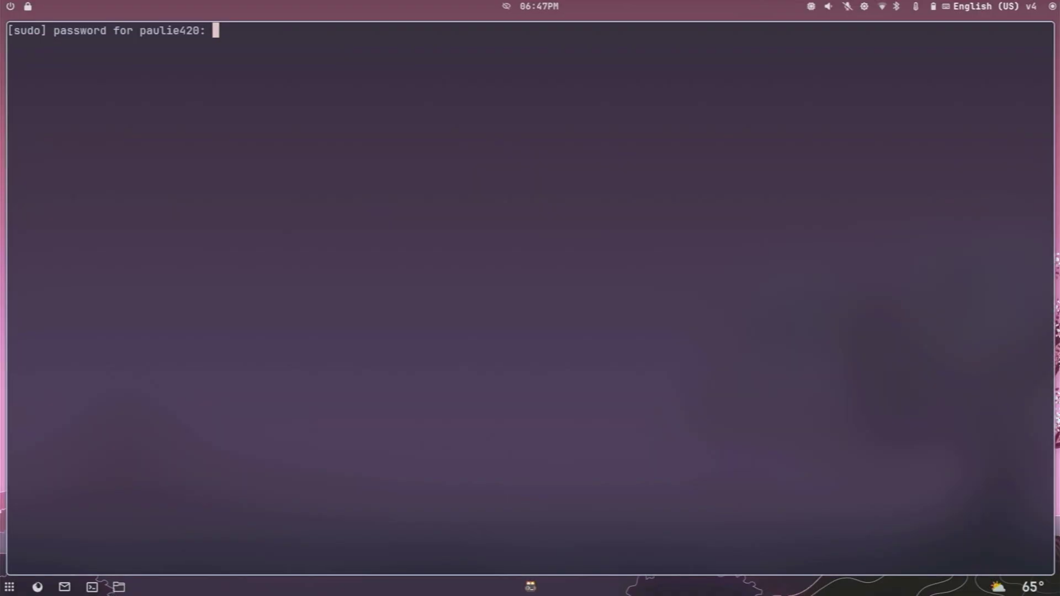
{"action": "key", "text": "Return"}
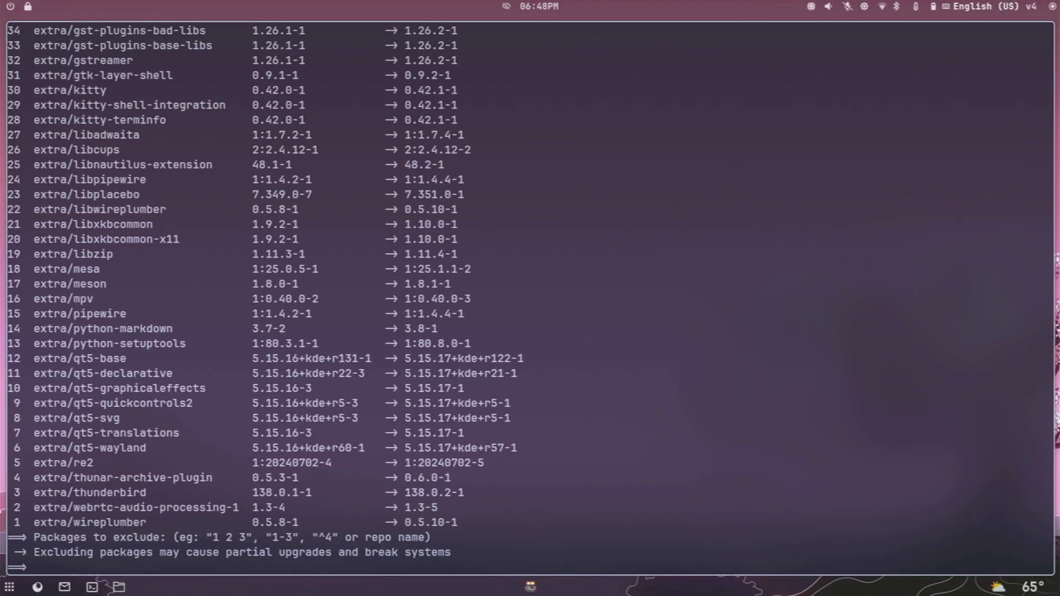
{"action": "key", "text": "Return"}
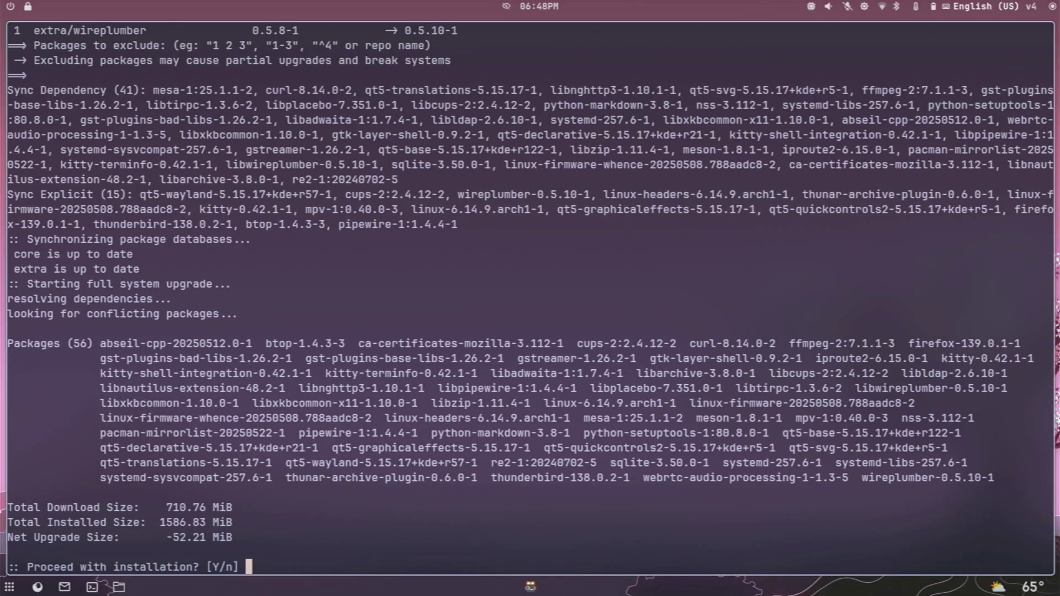
{"action": "type", "text": "y"}
{"action": "key", "text": "Return"}
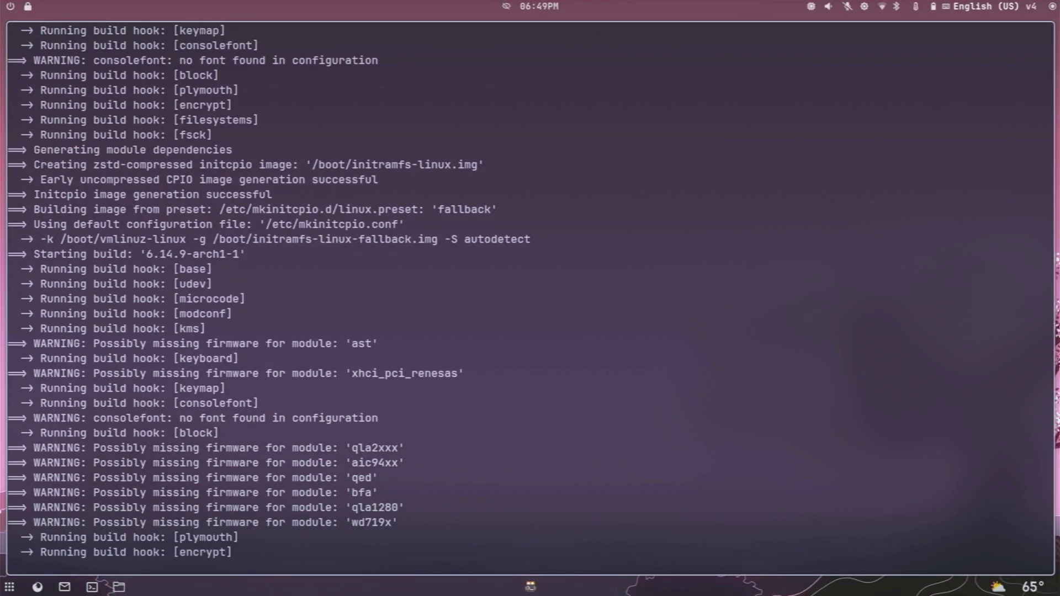
{"action": "key", "text": "super+q"}
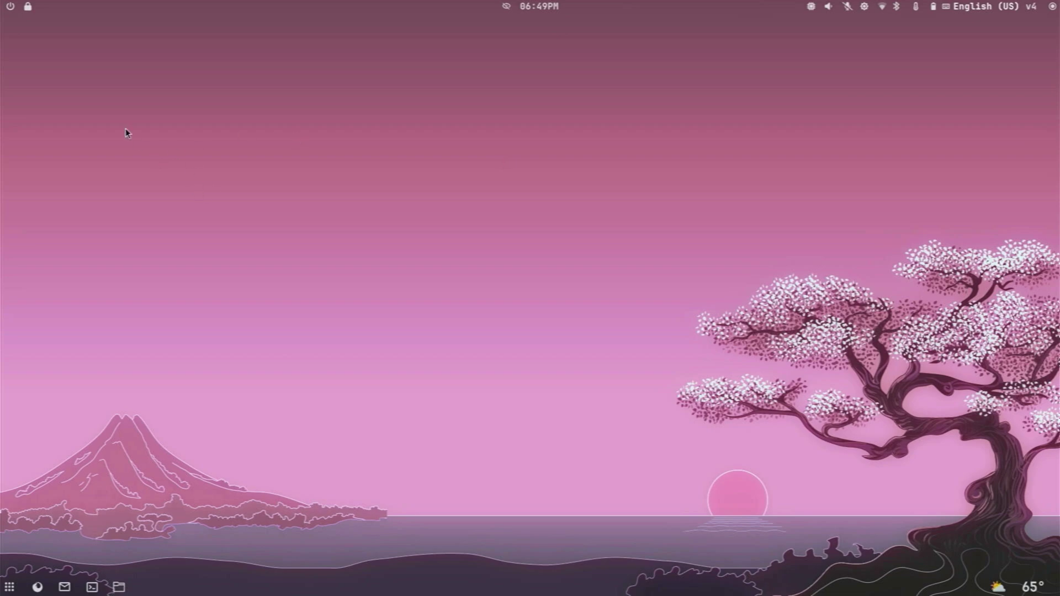
Check and dismiss the power menu, then open the app launcher and try searching 'fire'.
{"action": "left_click", "coordinate": [10, 8]}
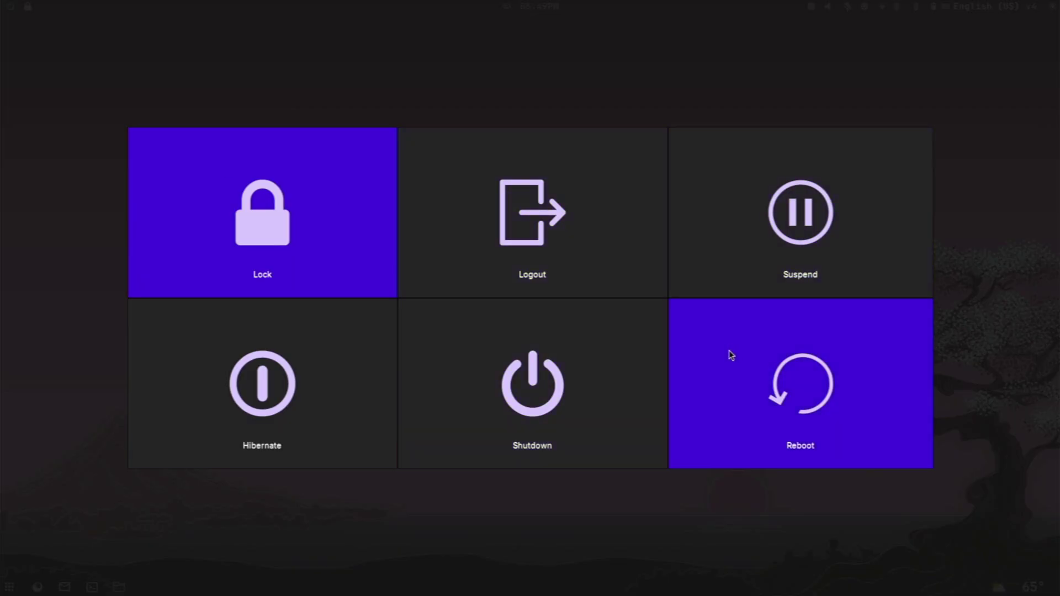
{"action": "key", "text": "Escape"}
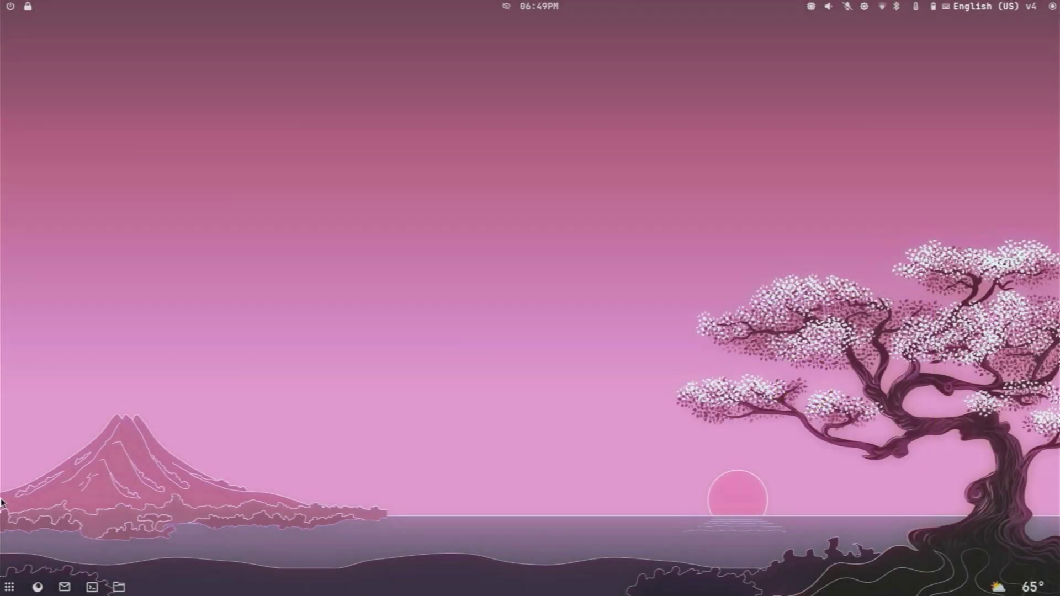
{"action": "left_click", "coordinate": [9, 587]}
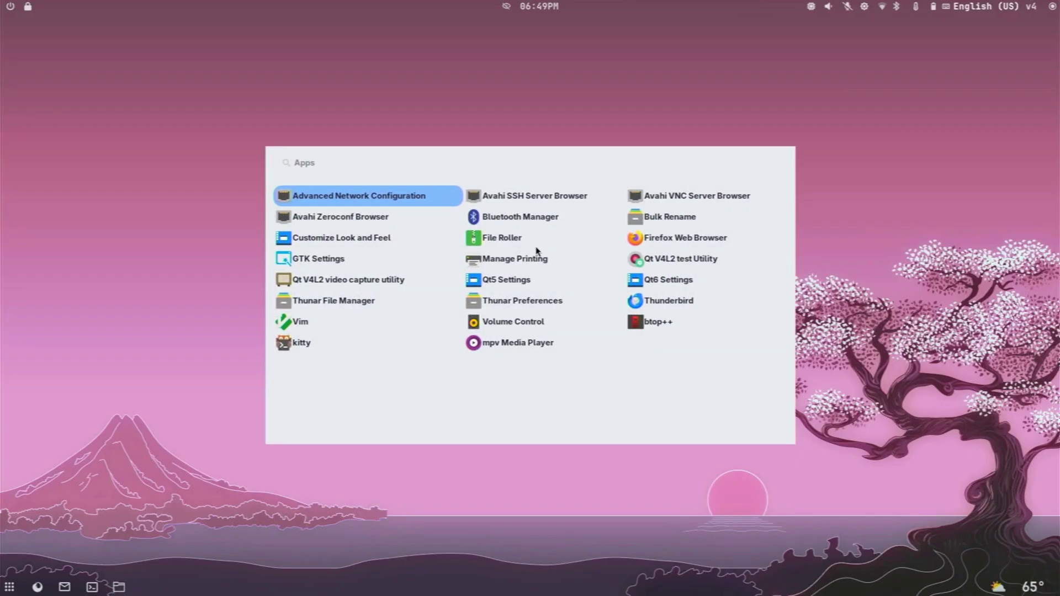
{"action": "key", "text": "Down"}
{"action": "key", "text": "Down"}
{"action": "key", "text": "Down"}
{"action": "key", "text": "Down"}
{"action": "key", "text": "Right"}
{"action": "key", "text": "Right"}
{"action": "key", "text": "Left"}
{"action": "key", "text": "Left"}
{"action": "type", "text": "fire"}
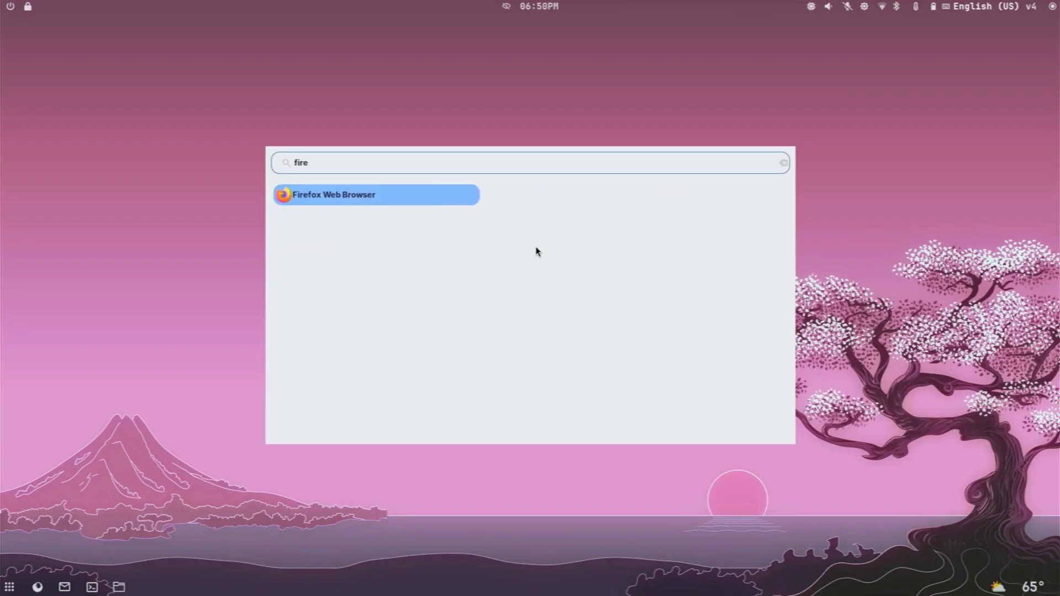
{"action": "key", "text": "BackSpace"}
{"action": "key", "text": "BackSpace"}
{"action": "key", "text": "BackSpace"}
{"action": "key", "text": "BackSpace"}
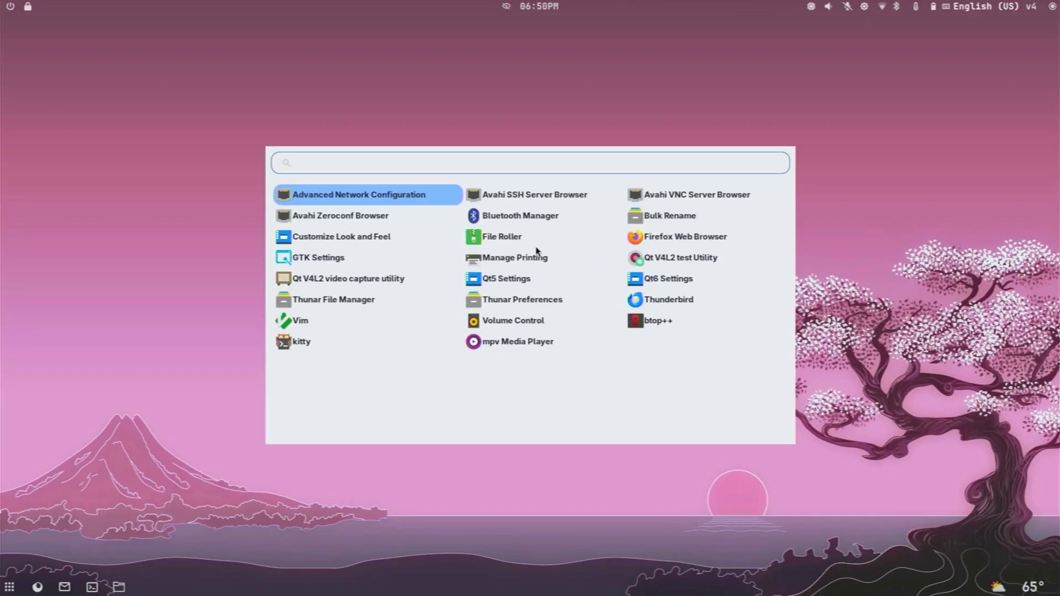
Browse the launcher's app list with the arrow keys, then close it.
{"action": "key", "text": "Down"}
{"action": "key", "text": "Down"}
{"action": "key", "text": "Down"}
{"action": "key", "text": "Down"}
{"action": "key", "text": "Down"}
{"action": "key", "text": "Down"}
{"action": "key", "text": "Down"}
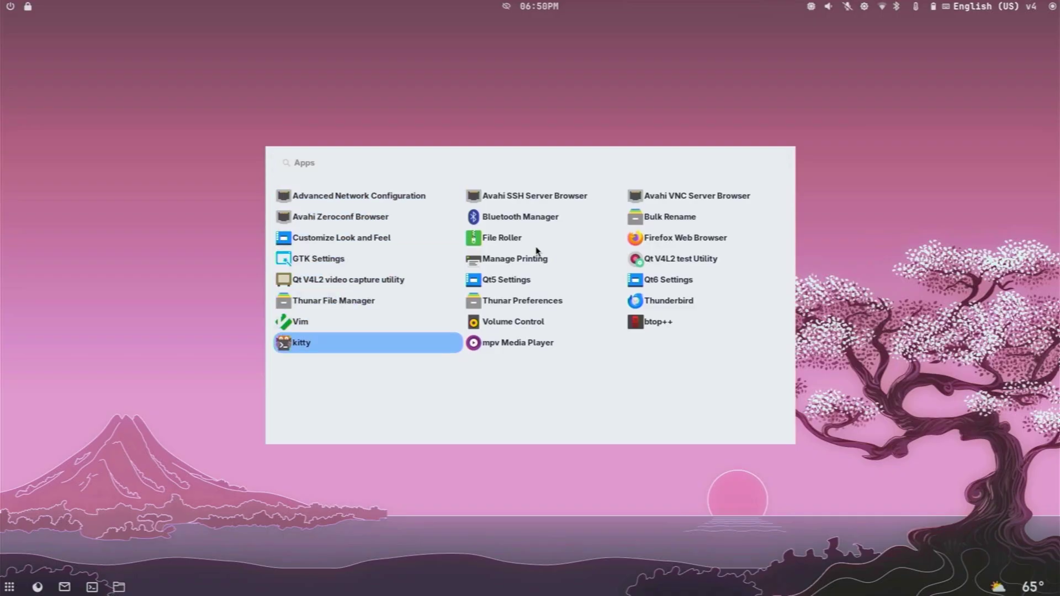
{"action": "key", "text": "Right"}
{"action": "key", "text": "Up"}
{"action": "key", "text": "Up"}
{"action": "key", "text": "Up"}
{"action": "key", "text": "Up"}
{"action": "key", "text": "Up"}
{"action": "key", "text": "Up"}
{"action": "key", "text": "Up"}
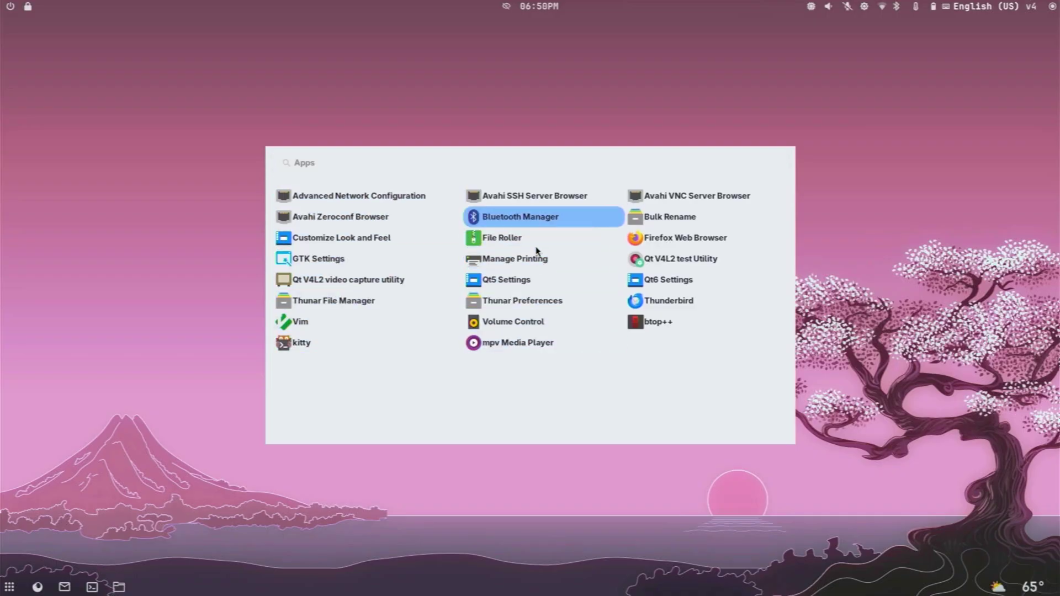
{"action": "key", "text": "Right"}
{"action": "key", "text": "Down"}
{"action": "key", "text": "Down"}
{"action": "key", "text": "Down"}
{"action": "key", "text": "Down"}
{"action": "key", "text": "Down"}
{"action": "key", "text": "Down"}
{"action": "key", "text": "Up"}
{"action": "key", "text": "Up"}
{"action": "key", "text": "Up"}
{"action": "key", "text": "Up"}
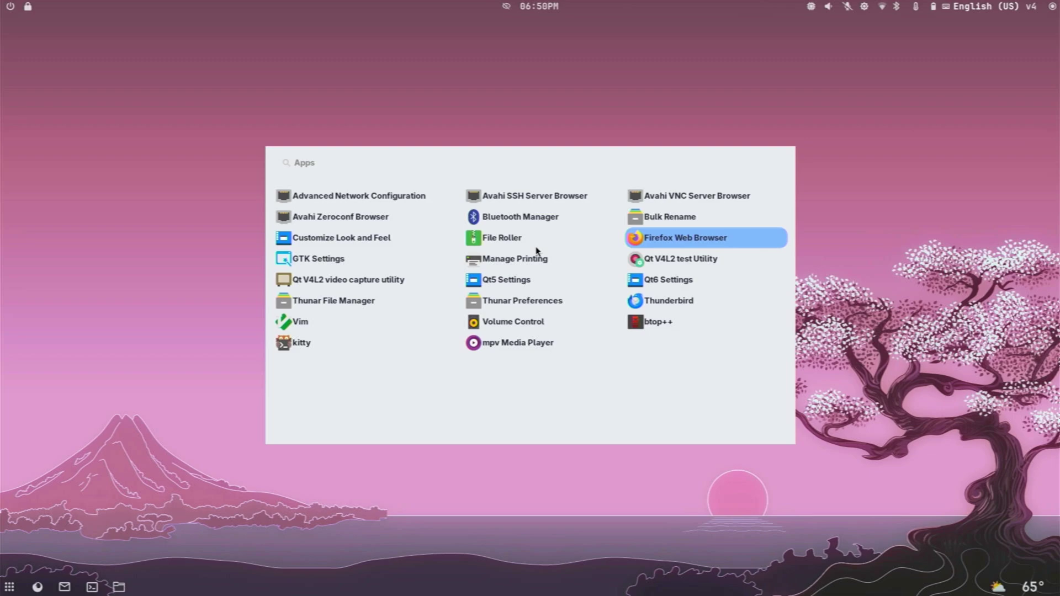
{"action": "key", "text": "Return"}
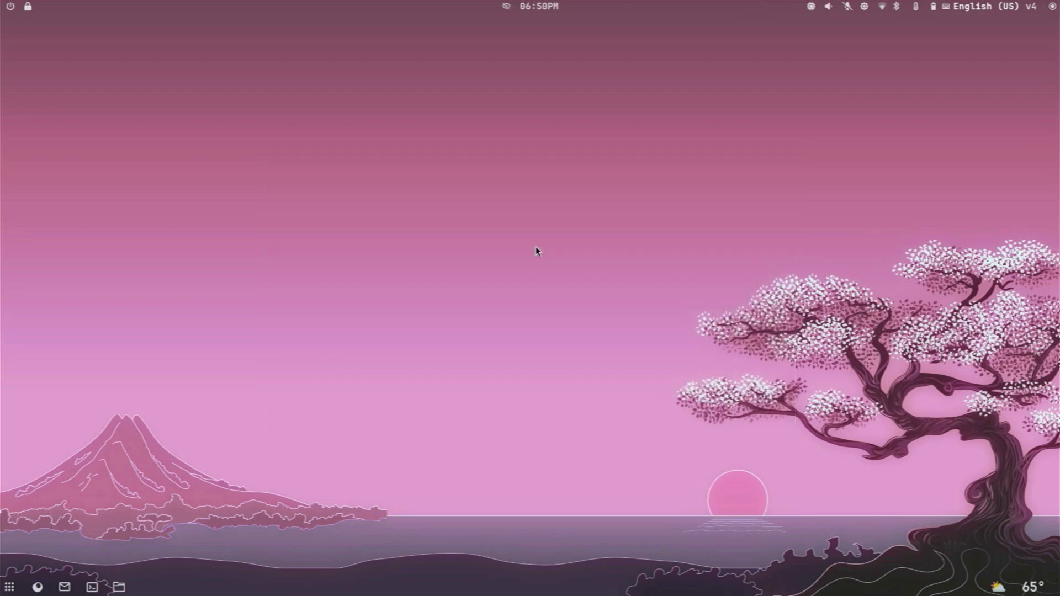
{"action": "key", "text": "super+Return"}
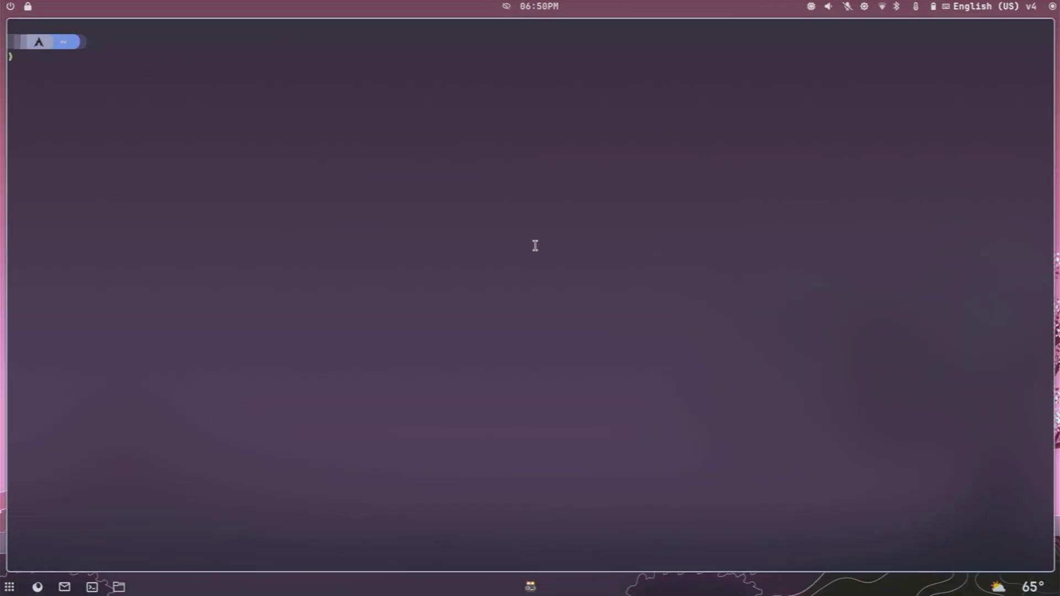
{"action": "type", "text": "curl -fs"}
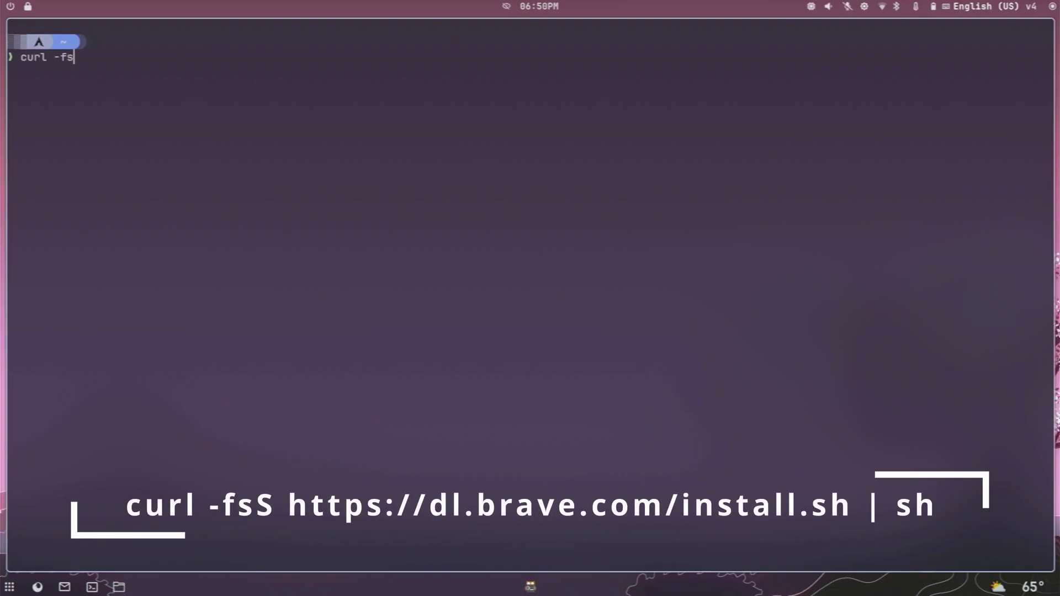
{"action": "type", "text": "S https://dl.bra"}
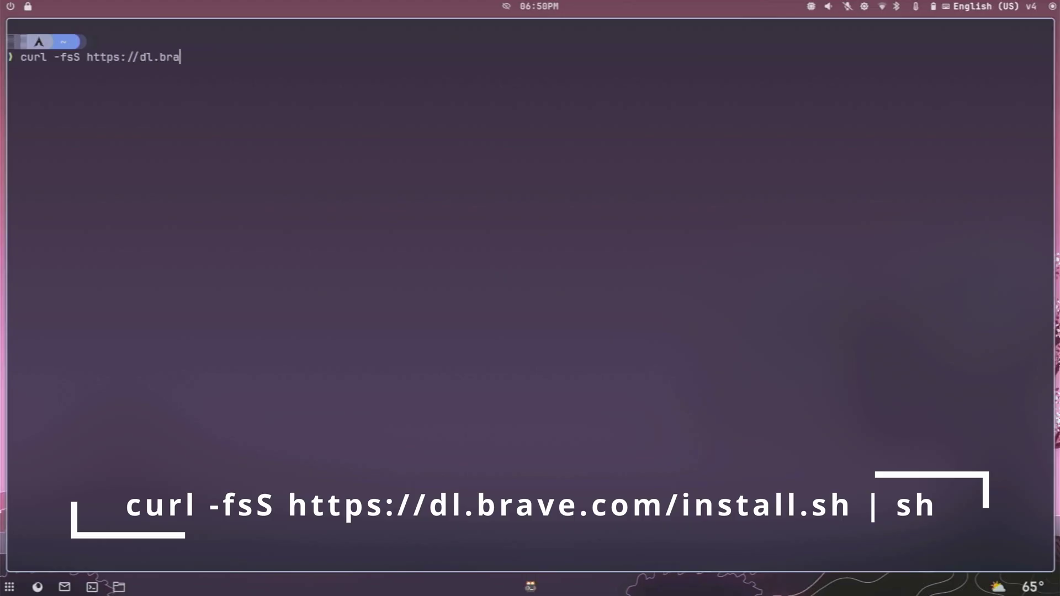
{"action": "type", "text": "ve.com/install.sh | sh"}
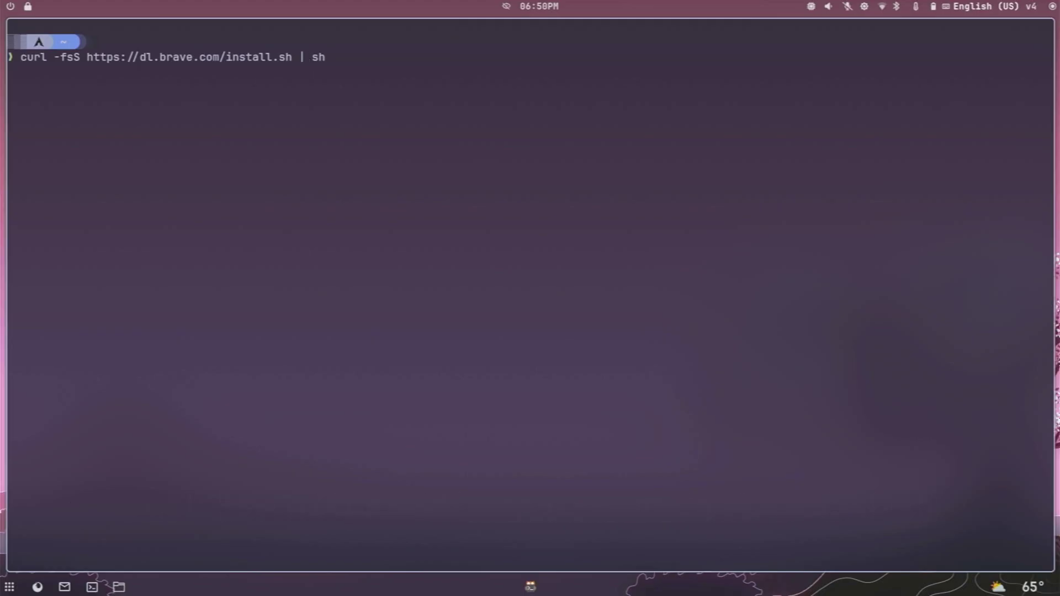
{"action": "key", "text": "Return"}
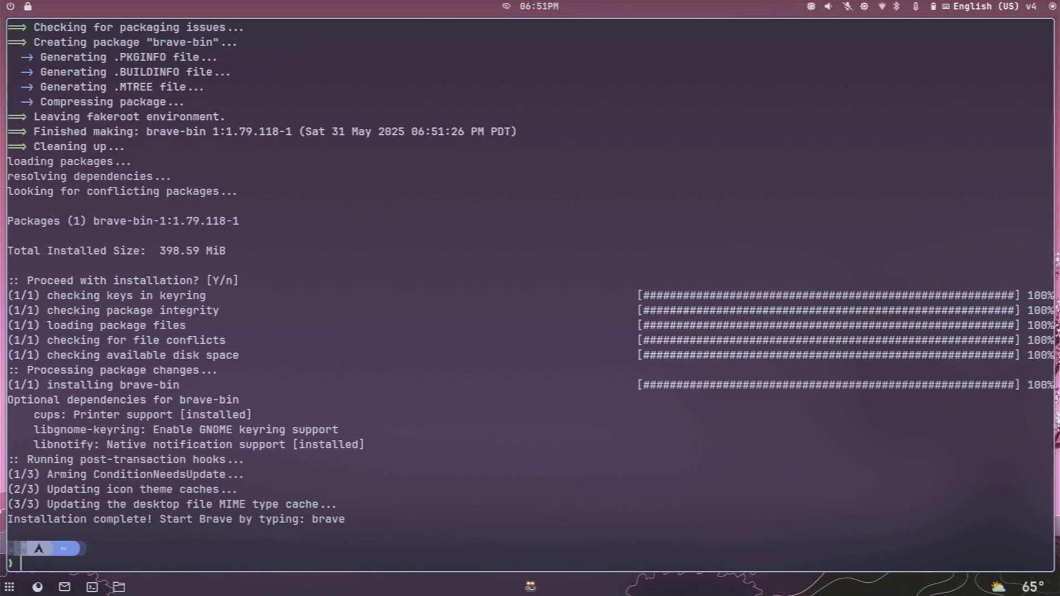
Launch Brave from the app launcher to test it, then close the browser.
{"action": "key", "text": "super"}
{"action": "type", "text": "brav"}
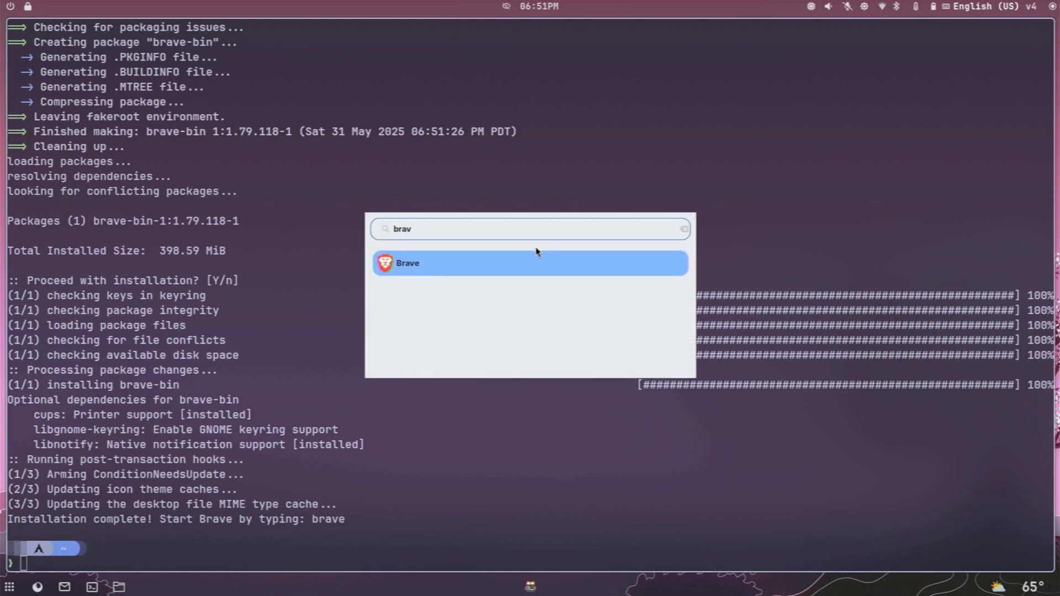
{"action": "key", "text": "Return"}
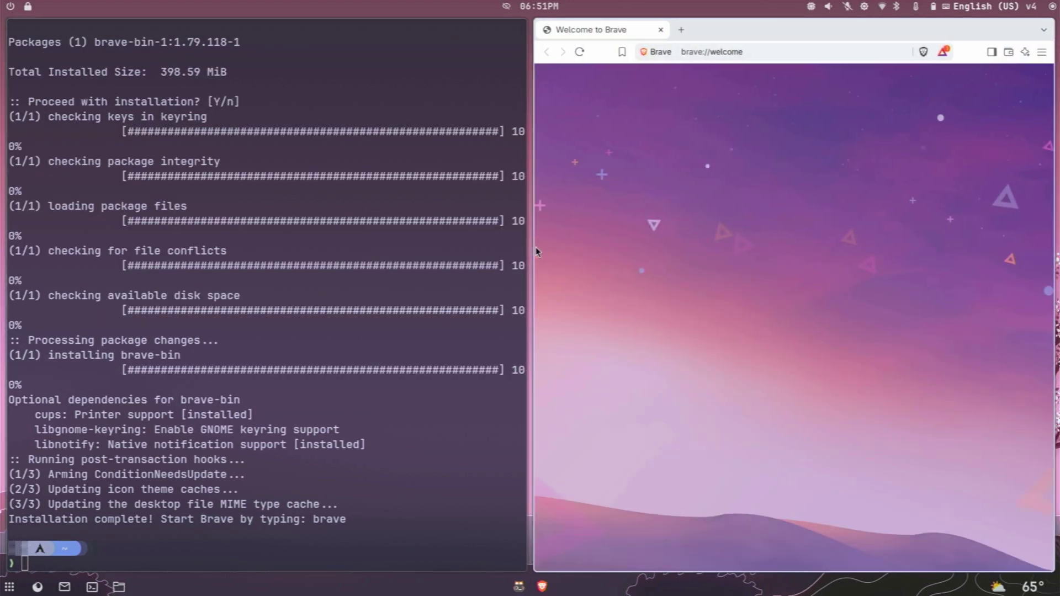
{"action": "left_click", "coordinate": [660, 30]}
Clear the terminal, change into ~/.config/hypr and list its files.
{"action": "type", "text": "clear"}
{"action": "key", "text": "Return"}
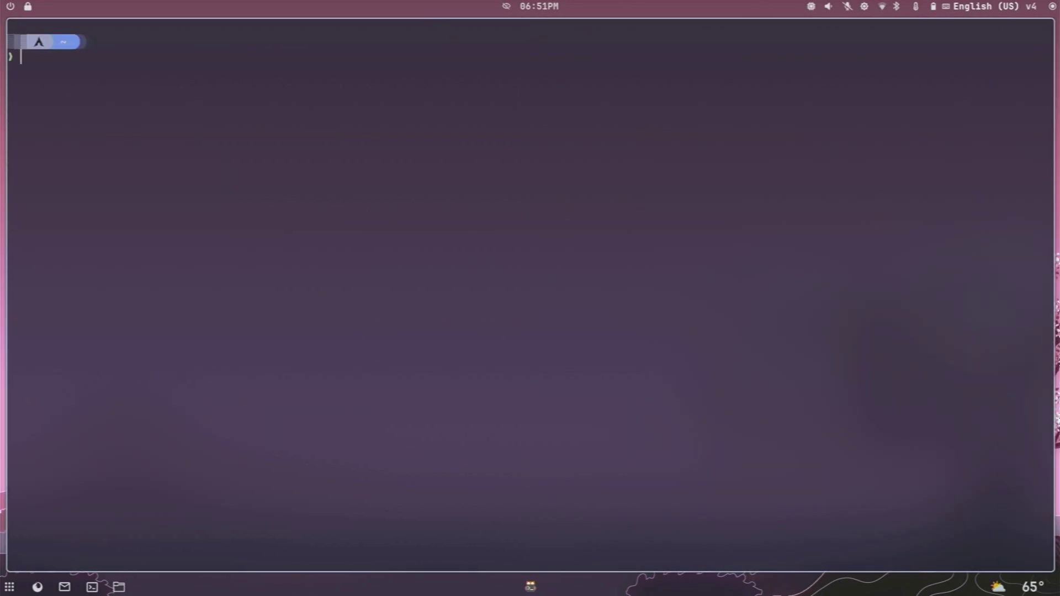
{"action": "type", "text": "cd .c"}
{"action": "key", "text": "Tab"}
{"action": "type", "text": "hy"}
{"action": "key", "text": "Tab"}
{"action": "key", "text": "Return"}
{"action": "type", "text": "ls"}
{"action": "key", "text": "Return"}
Open hyprland.conf in Vim and look over the two monitor lines.
{"action": "type", "text": "vim hy"}
{"action": "key", "text": "Tab"}
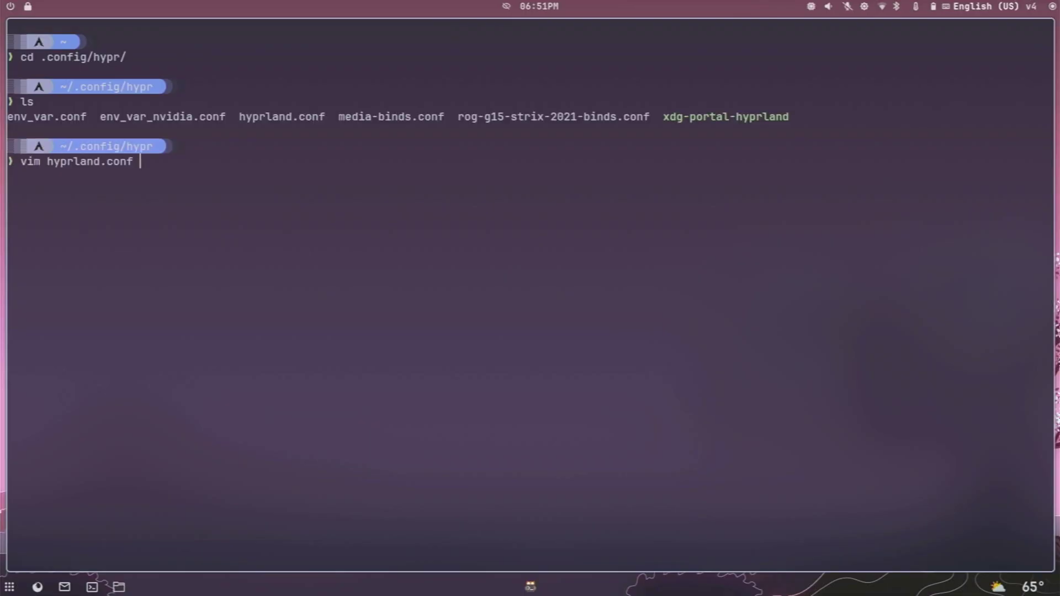
{"action": "key", "text": "Return"}
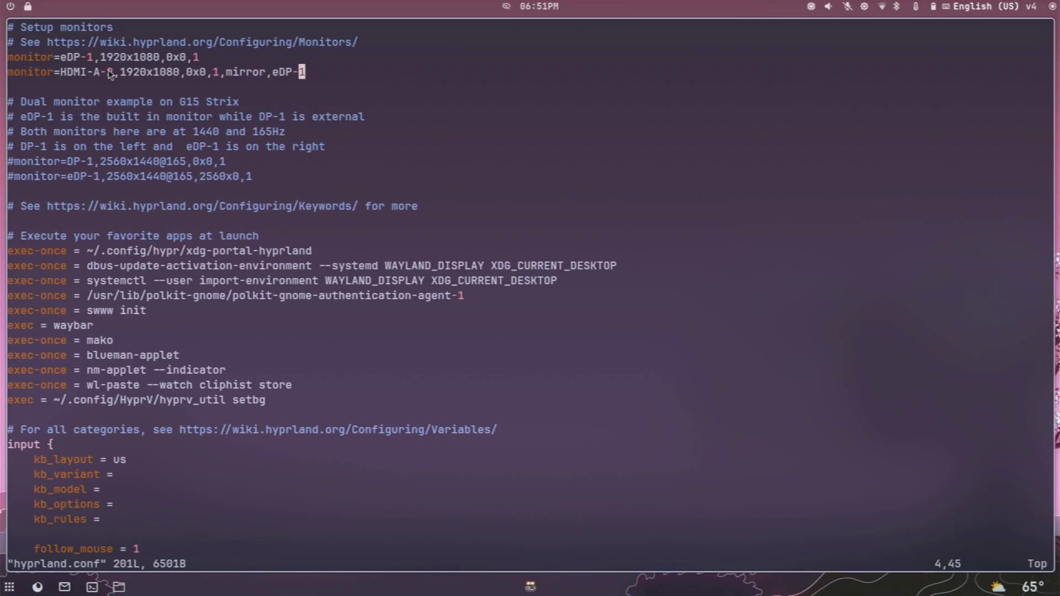
{"action": "left_click_drag", "start_coordinate": [11, 57], "coordinate": [312, 70]}
{"action": "left_click", "coordinate": [310, 87]}
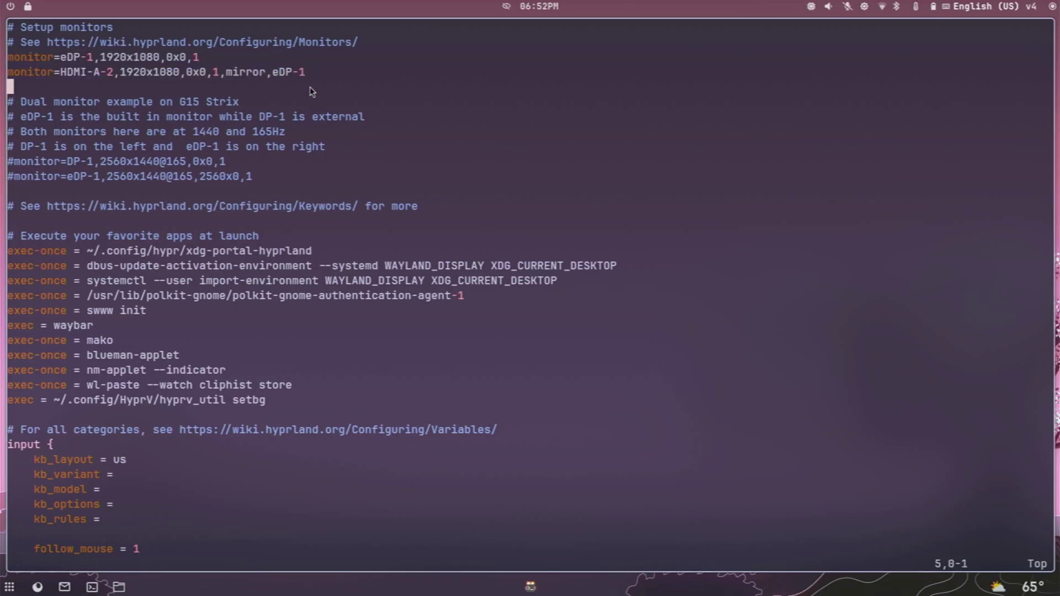
Move down to the general section and put the cursor on gaps_in's value 5.
{"action": "key", "text": "j"}
{"action": "key", "text": "j"}
{"action": "key", "text": "j"}
{"action": "key", "text": "j"}
{"action": "key", "text": "j"}
{"action": "key", "text": "j"}
{"action": "key", "text": "j"}
{"action": "key", "text": "j"}
{"action": "key", "text": "j"}
{"action": "key", "text": "j"}
{"action": "key", "text": "j"}
{"action": "key", "text": "b"}
{"action": "key", "text": "b"}
{"action": "key", "text": "b"}
{"action": "key", "text": "b"}
{"action": "key", "text": "b"}
{"action": "key", "text": "b"}
{"action": "key", "text": "b"}
{"action": "key", "text": "b"}
{"action": "key", "text": "b"}
{"action": "key", "text": "b"}
{"action": "key", "text": "b"}
{"action": "key", "text": "b"}
{"action": "key", "text": "b"}
{"action": "key", "text": "b"}
{"action": "key", "text": "j"}
{"action": "key", "text": "j"}
{"action": "key", "text": "j"}
{"action": "key", "text": "j"}
{"action": "key", "text": "j"}
{"action": "key", "text": "j"}
{"action": "key", "text": "j"}
{"action": "key", "text": "j"}
{"action": "key", "text": "j"}
{"action": "key", "text": "j"}
{"action": "key", "text": "k"}
{"action": "key", "text": "k"}
{"action": "key", "text": "k"}
{"action": "key", "text": "k"}
{"action": "key", "text": "k"}
{"action": "key", "text": "k"}
{"action": "key", "text": "k"}
{"action": "key", "text": "k"}
{"action": "key", "text": "k"}
{"action": "key", "text": "k"}
{"action": "key", "text": "k"}
{"action": "key", "text": "ctrl+f"}
{"action": "key", "text": "j"}
{"action": "key", "text": "j"}
{"action": "key", "text": "j"}
{"action": "key", "text": "j"}
{"action": "key", "text": "j"}
{"action": "key", "text": "j"}
{"action": "key", "text": "j"}
{"action": "key", "text": "j"}
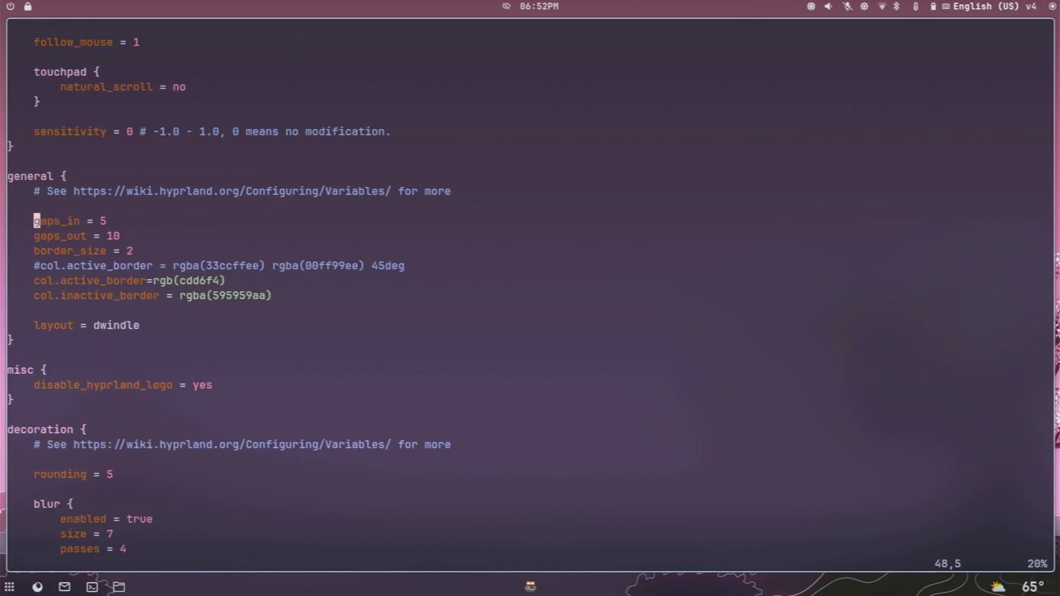
{"action": "key", "text": "l"}
{"action": "key", "text": "l"}
{"action": "key", "text": "l"}
{"action": "key", "text": "l"}
{"action": "key", "text": "$"}
Open a second terminal, replace gaps_in value 5 with 3, and save with :w.
{"action": "key", "text": "super+Return"}
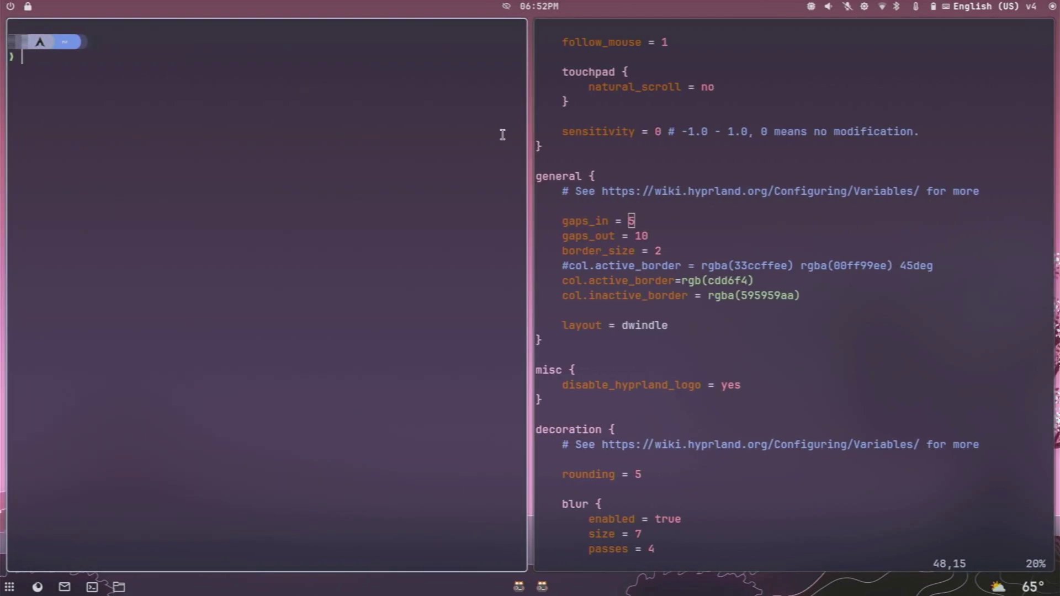
{"action": "key", "text": "a"}
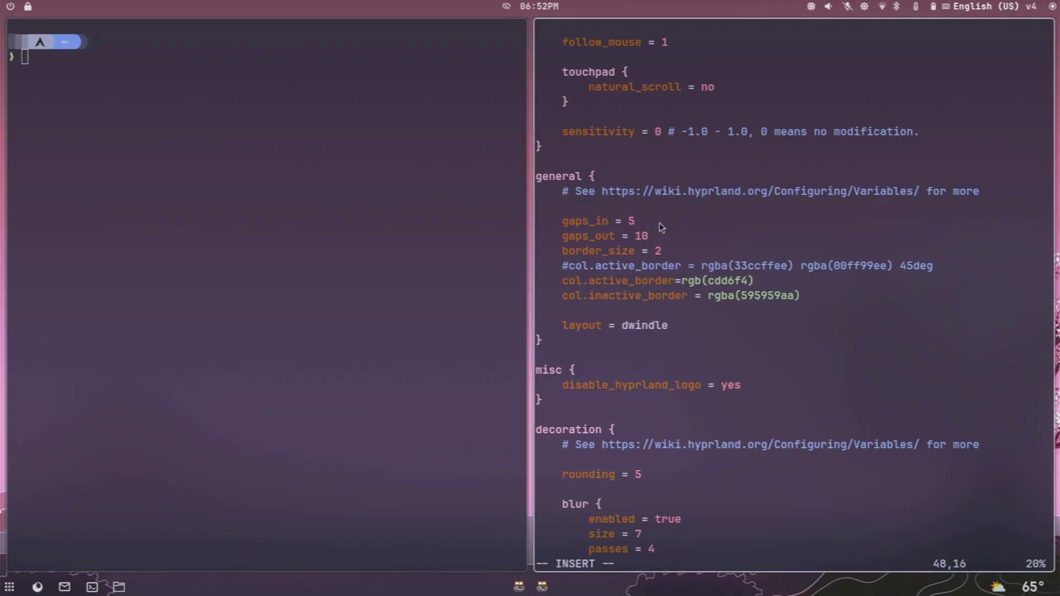
{"action": "key", "text": "BackSpace"}
{"action": "type", "text": "3"}
{"action": "key", "text": "Escape"}
{"action": "type", "text": ":"}
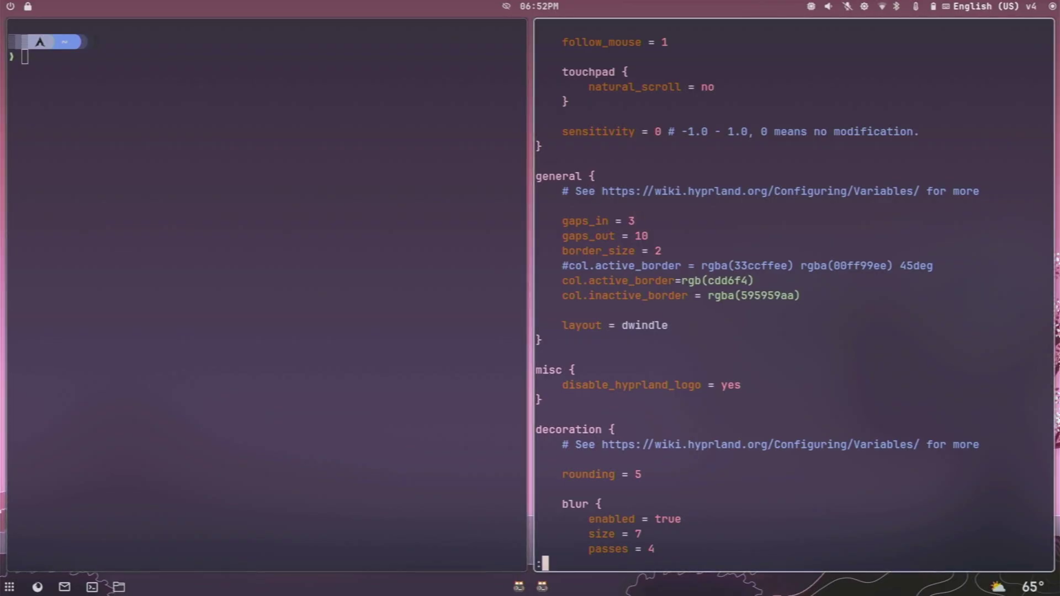
{"action": "type", "text": "w"}
{"action": "key", "text": "Return"}
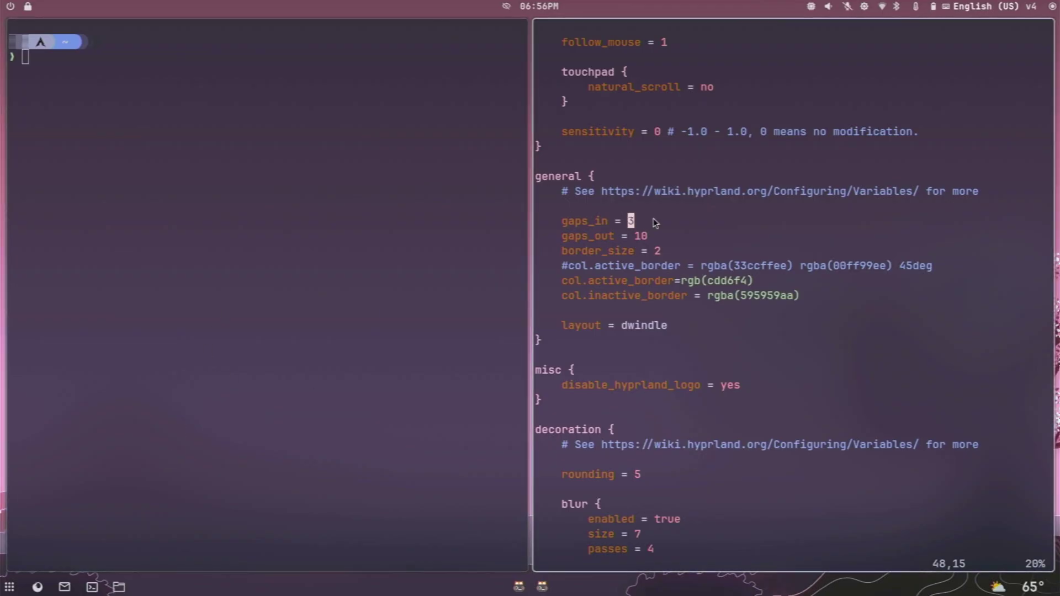
{"action": "scroll", "coordinate": [654, 218], "scroll_direction": "down", "scroll_amount": 10}
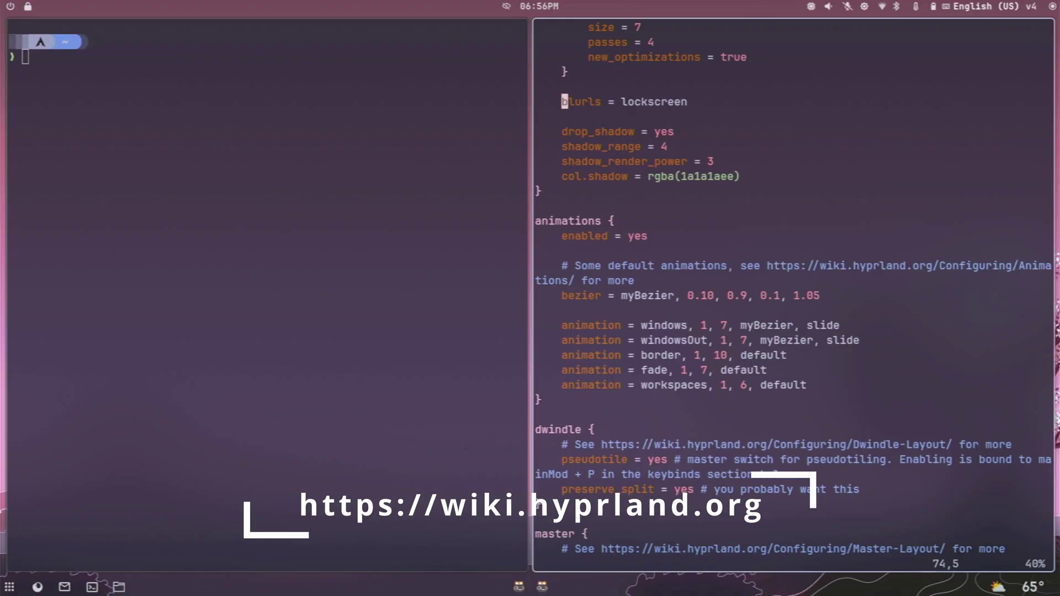
{"action": "scroll", "coordinate": [793, 292], "scroll_direction": "down", "scroll_amount": 10}
{"action": "left_click", "coordinate": [538, 474]}
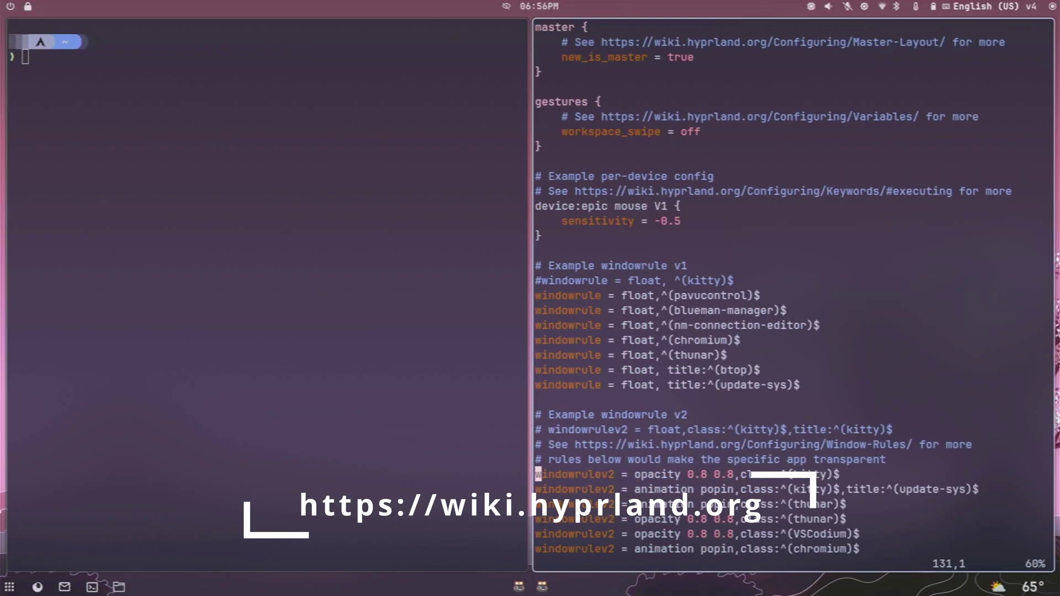
{"action": "key", "text": "Up"}
{"action": "key", "text": "Up"}
{"action": "key", "text": "Up"}
{"action": "key", "text": "Up"}
{"action": "key", "text": "Up"}
{"action": "key", "text": "Up"}
{"action": "key", "text": "Up"}
{"action": "key", "text": "Up"}
{"action": "key", "text": "Up"}
{"action": "key", "text": "Up"}
{"action": "key", "text": "Up"}
{"action": "key", "text": "Up"}
{"action": "scroll", "coordinate": [793, 293], "scroll_direction": "down", "scroll_amount": 11}
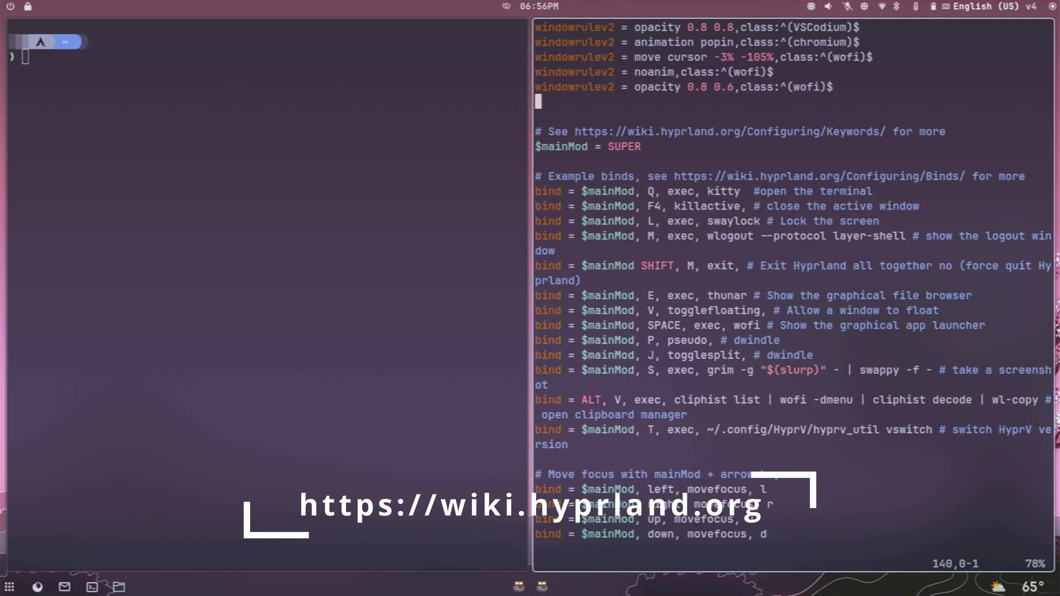
{"action": "scroll", "coordinate": [793, 292], "scroll_direction": "down", "scroll_amount": 11}
{"action": "scroll", "coordinate": [793, 293], "scroll_direction": "down", "scroll_amount": 10}
{"action": "scroll", "coordinate": [793, 293], "scroll_direction": "up", "scroll_amount": 10}
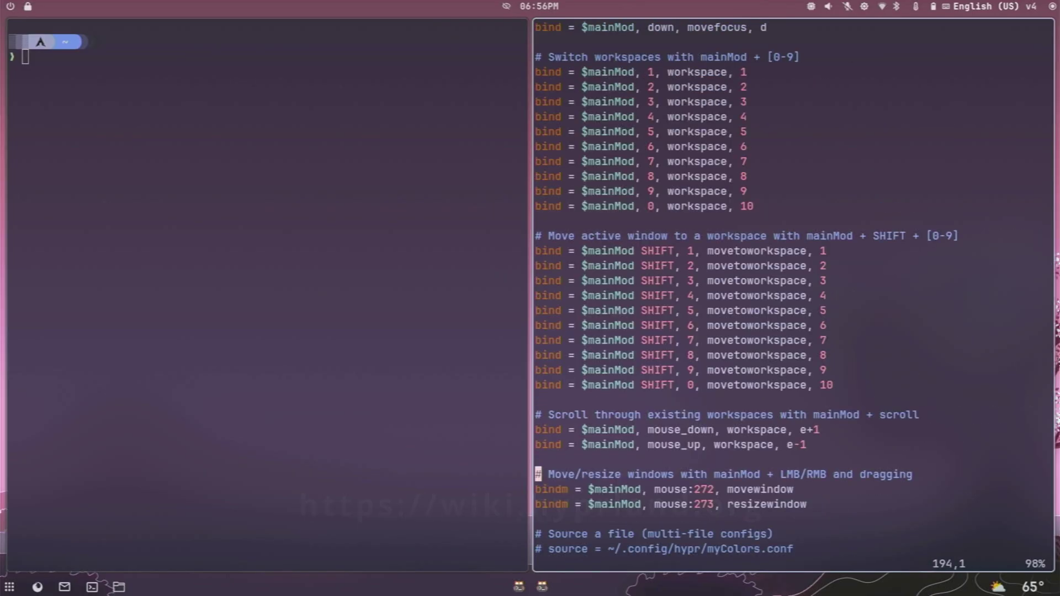
{"action": "left_click", "coordinate": [538, 131]}
{"action": "left_click", "coordinate": [538, 117]}
{"action": "scroll", "coordinate": [793, 292], "scroll_direction": "up", "scroll_amount": 11}
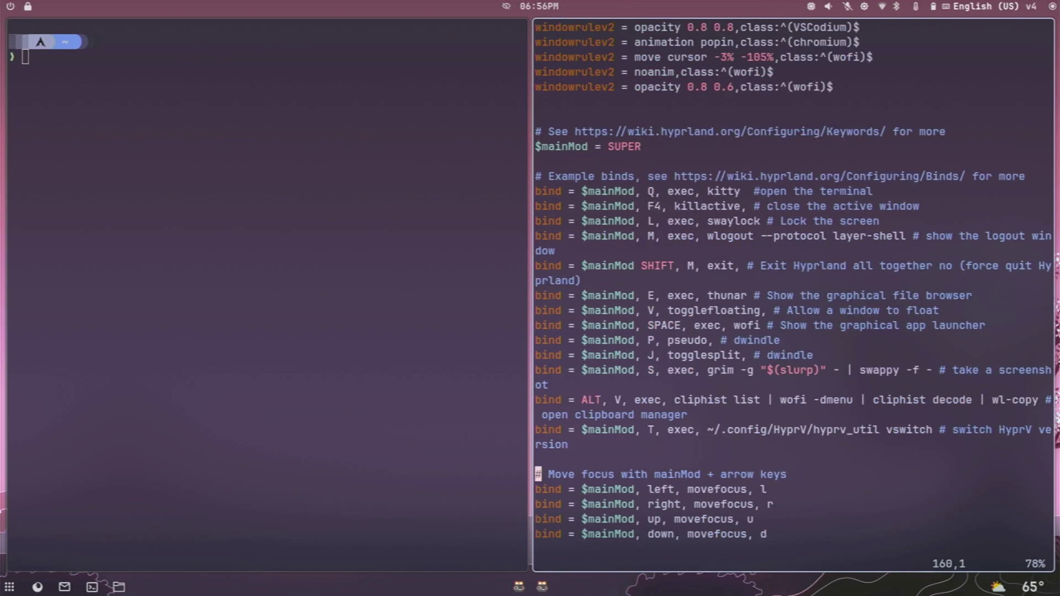
{"action": "left_click", "coordinate": [624, 147]}
{"action": "key", "text": "Left"}
{"action": "key", "text": "Left"}
{"action": "key", "text": "Left"}
{"action": "key", "text": "Left"}
{"action": "key", "text": "Left"}
{"action": "key", "text": "Left"}
{"action": "key", "text": "Left"}
{"action": "key", "text": "Left"}
{"action": "key", "text": "Left"}
{"action": "key", "text": "Left"}
{"action": "key", "text": "Left"}
{"action": "key", "text": "Left"}
{"action": "key", "text": "Down"}
{"action": "key", "text": "Down"}
{"action": "key", "text": "Down"}
{"action": "left_click", "coordinate": [584, 191]}
{"action": "left_click", "coordinate": [617, 206]}
{"action": "left_click", "coordinate": [591, 206]}
{"action": "left_click", "coordinate": [558, 205]}
{"action": "left_click", "coordinate": [558, 220]}
Lock and unlock the screen with Super+L, then exit the left terminal.
{"action": "key", "text": "super+l"}
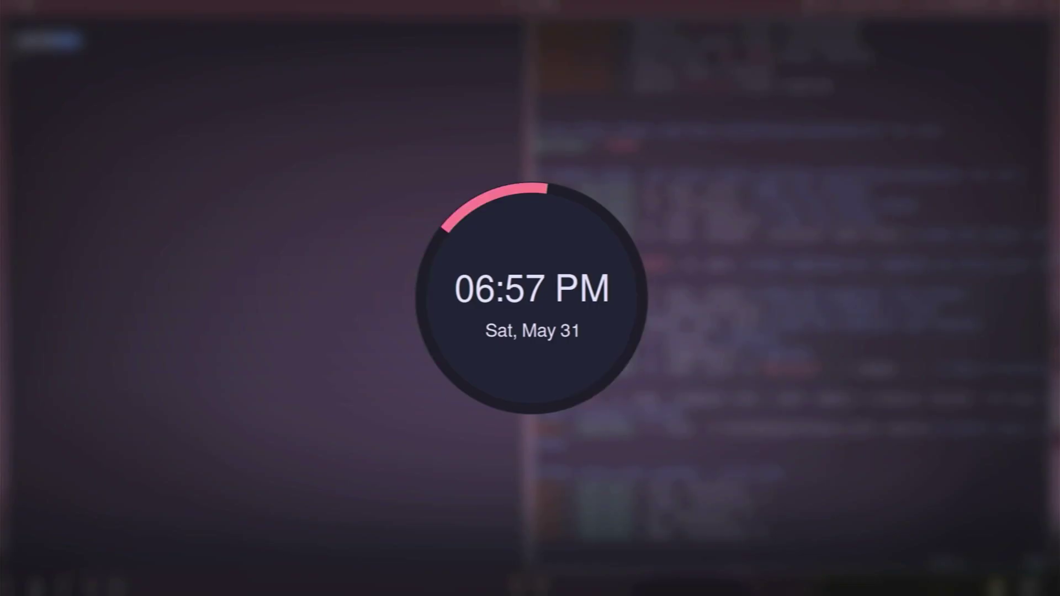
{"action": "key", "text": "Return"}
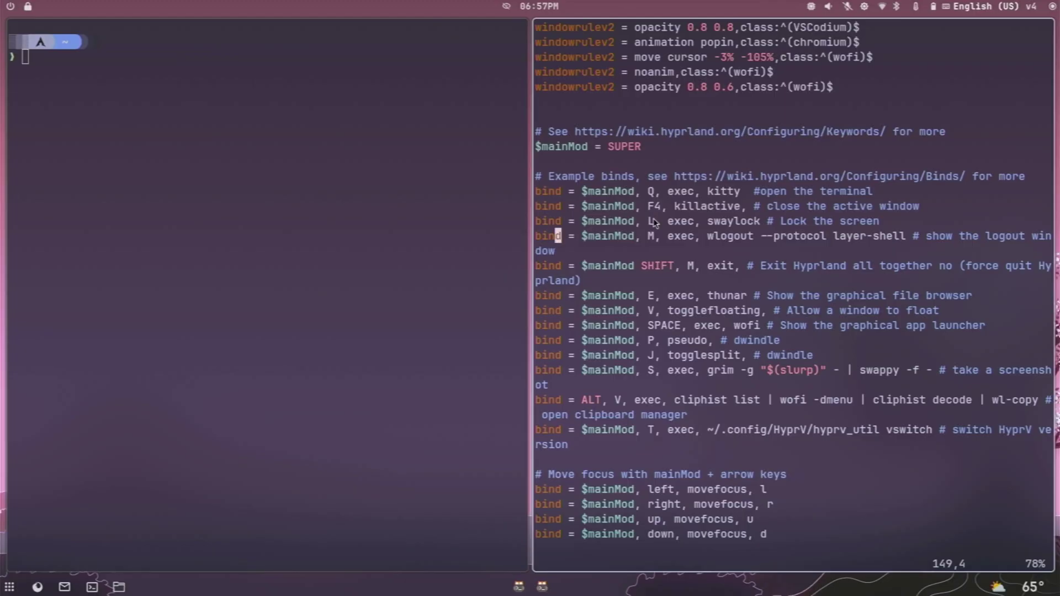
{"action": "type", "text": "exit"}
{"action": "key", "text": "Return"}
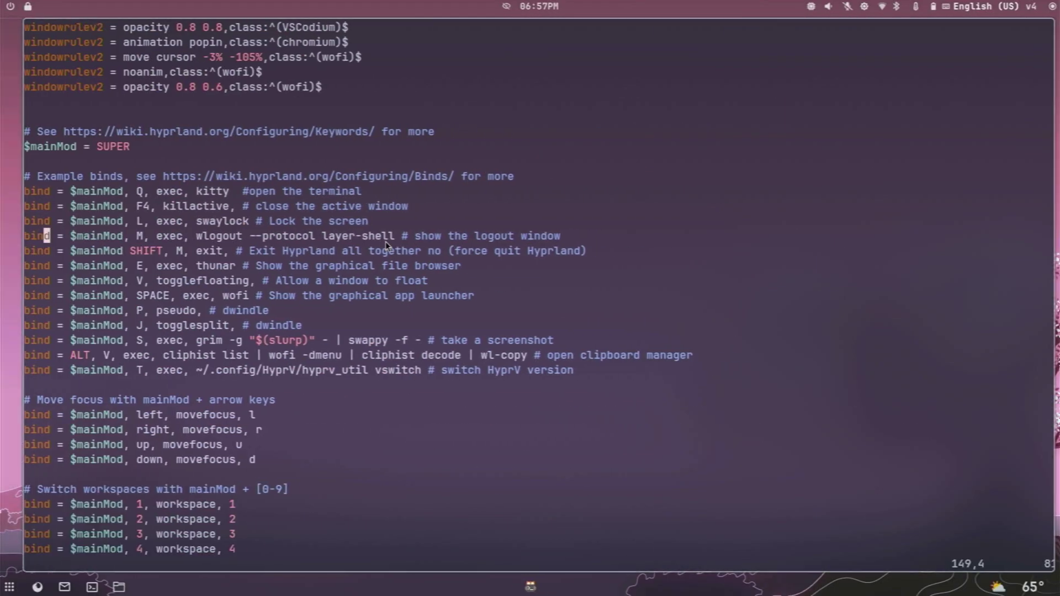
Page through hyprland.conf, quit Vim with :q, list the files and exit the terminal.
{"action": "key", "text": "ctrl+f"}
{"action": "key", "text": "ctrl+b"}
{"action": "key", "text": "ctrl+f"}
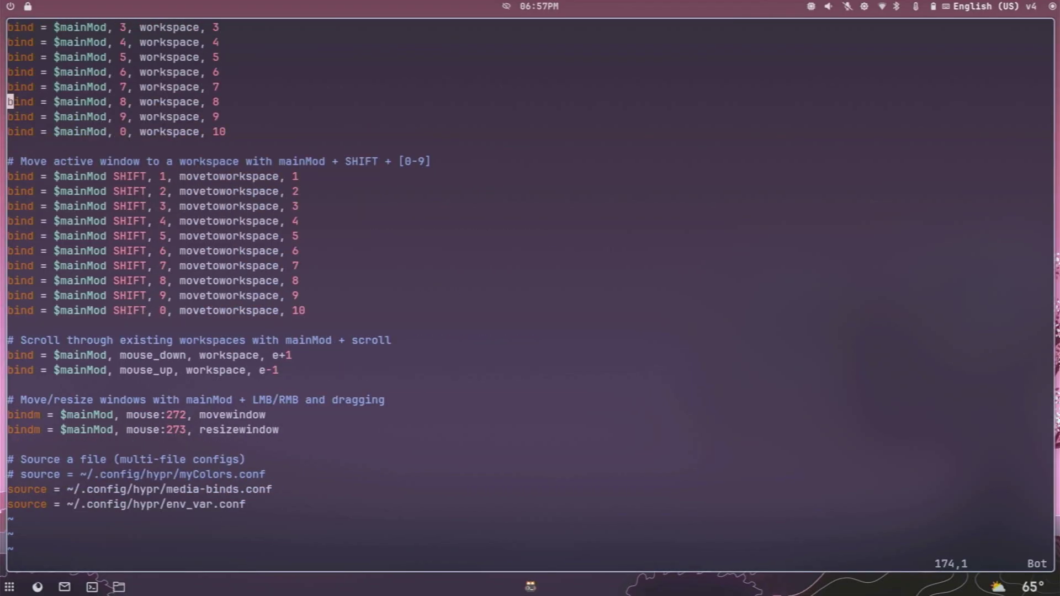
{"action": "type", "text": ":q"}
{"action": "key", "text": "Return"}
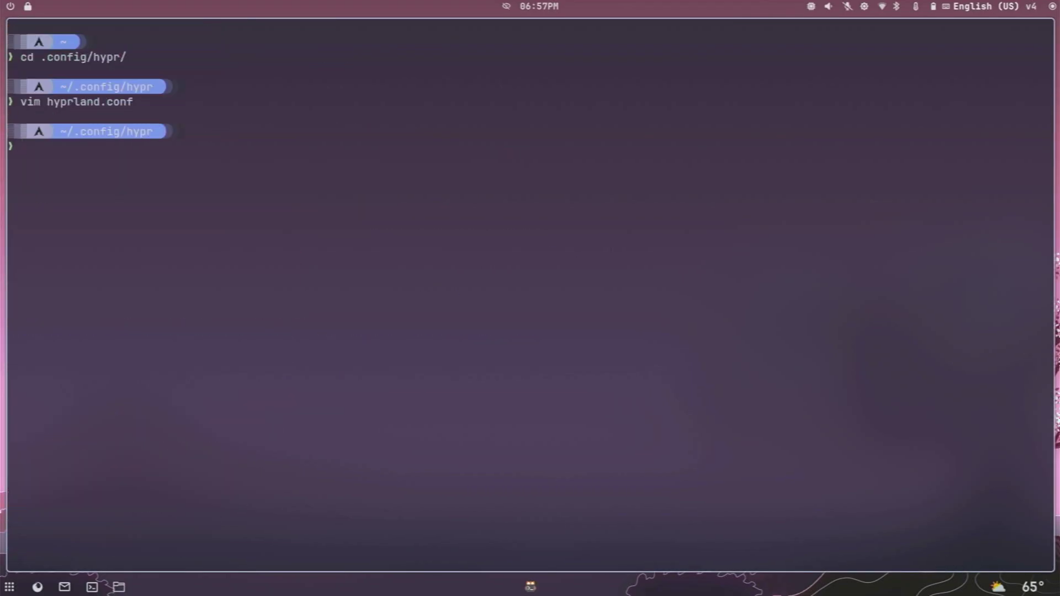
{"action": "type", "text": "ls"}
{"action": "key", "text": "Return"}
{"action": "type", "text": "exit"}
{"action": "key", "text": "Return"}
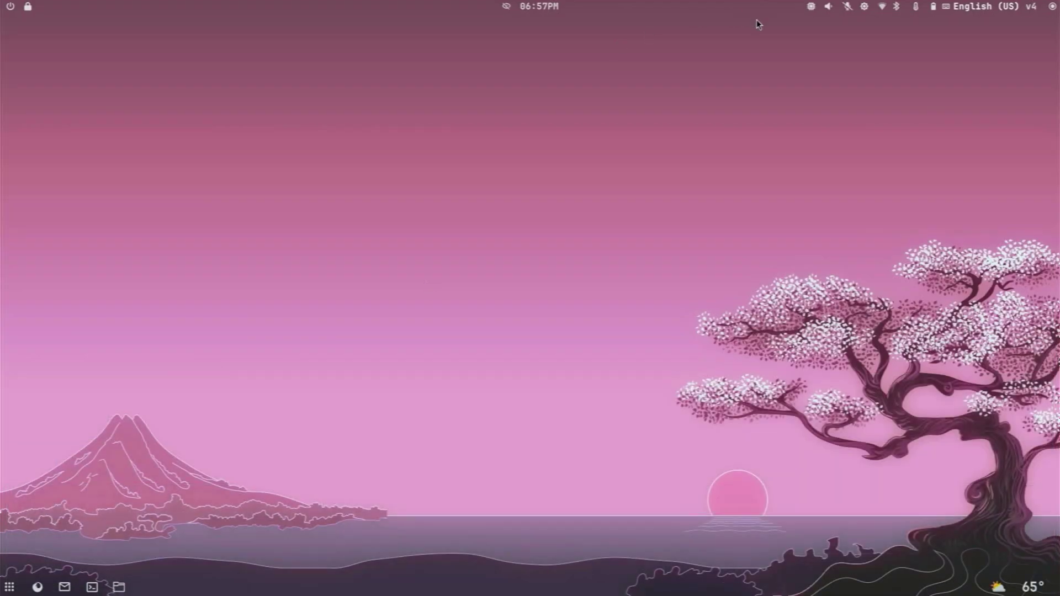
{"action": "left_click", "coordinate": [811, 6]}
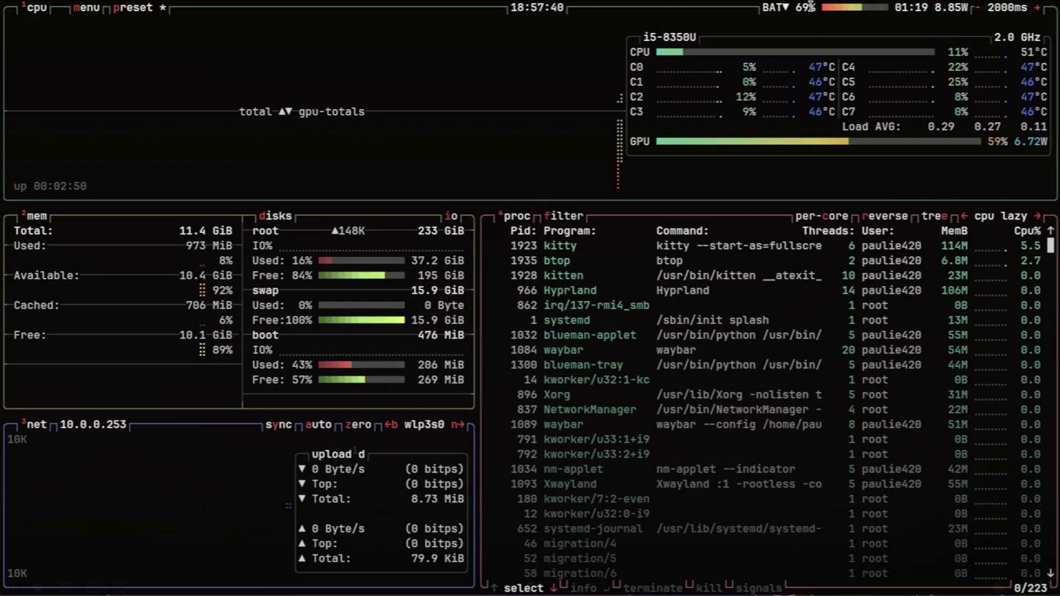
{"action": "key", "text": "m"}
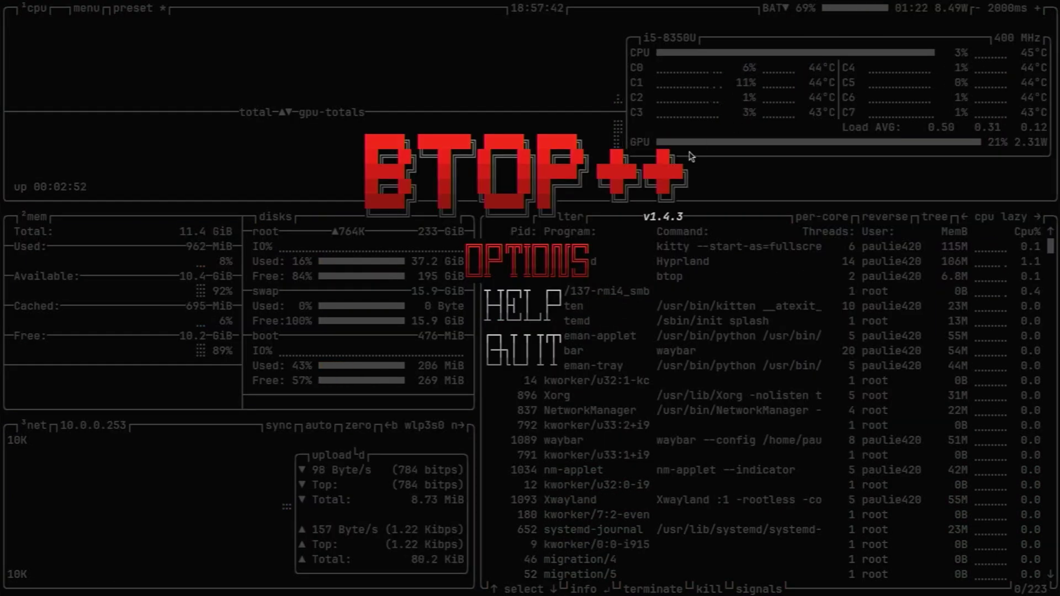
{"action": "key", "text": "Up"}
{"action": "key", "text": "Return"}
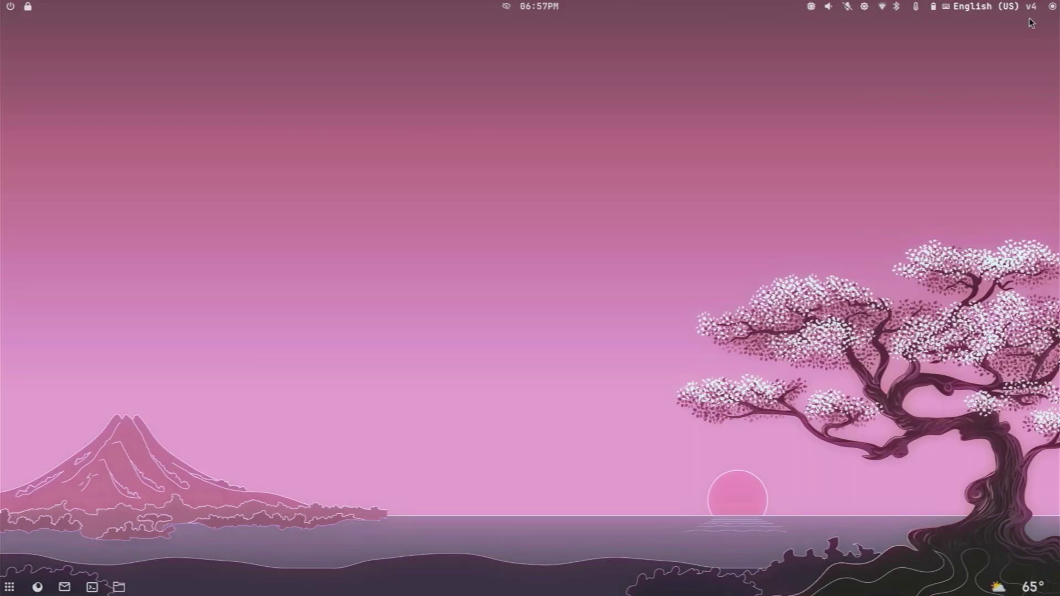
{"action": "mouse_move", "coordinate": [1032, 11]}
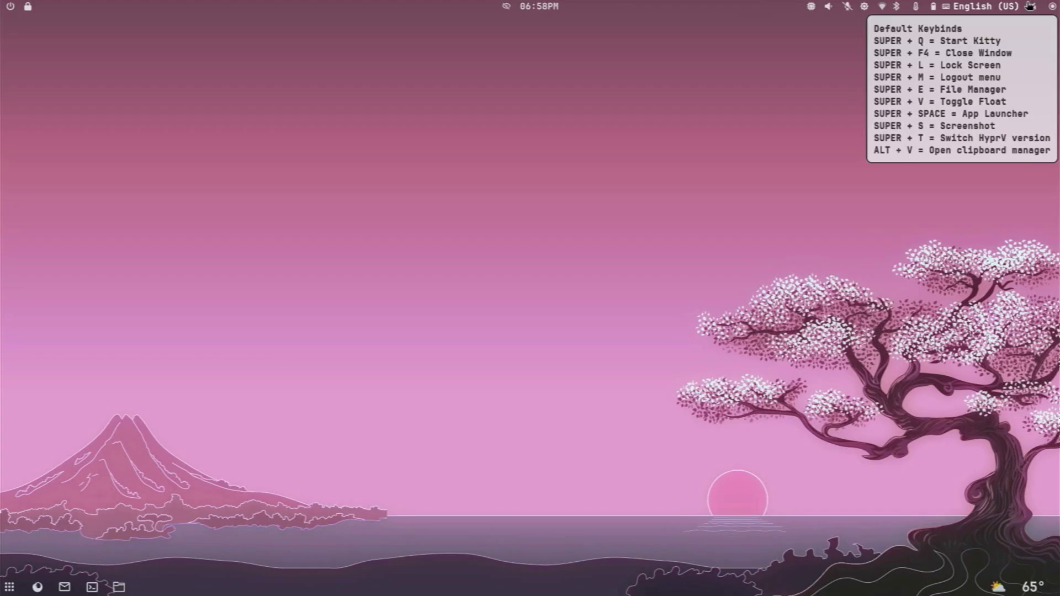
{"action": "left_click", "coordinate": [1030, 8]}
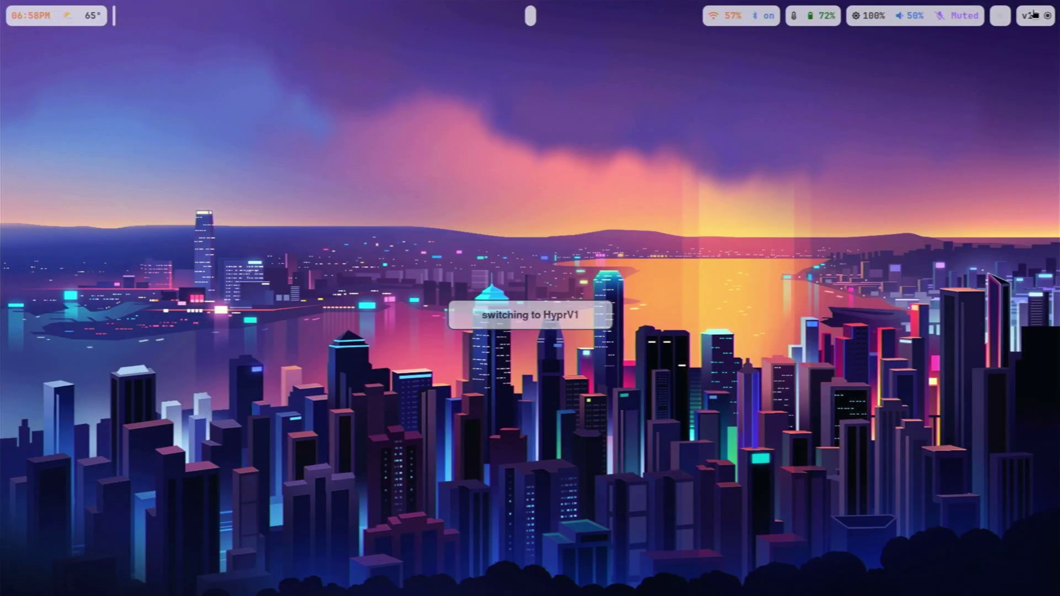
{"action": "left_click", "coordinate": [1034, 15]}
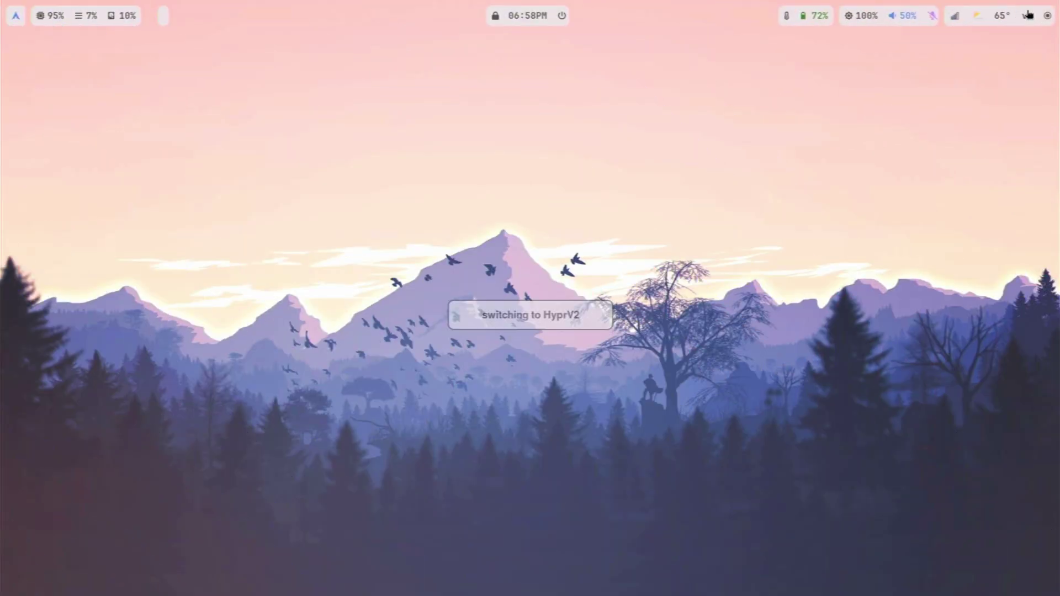
{"action": "left_click", "coordinate": [1027, 16]}
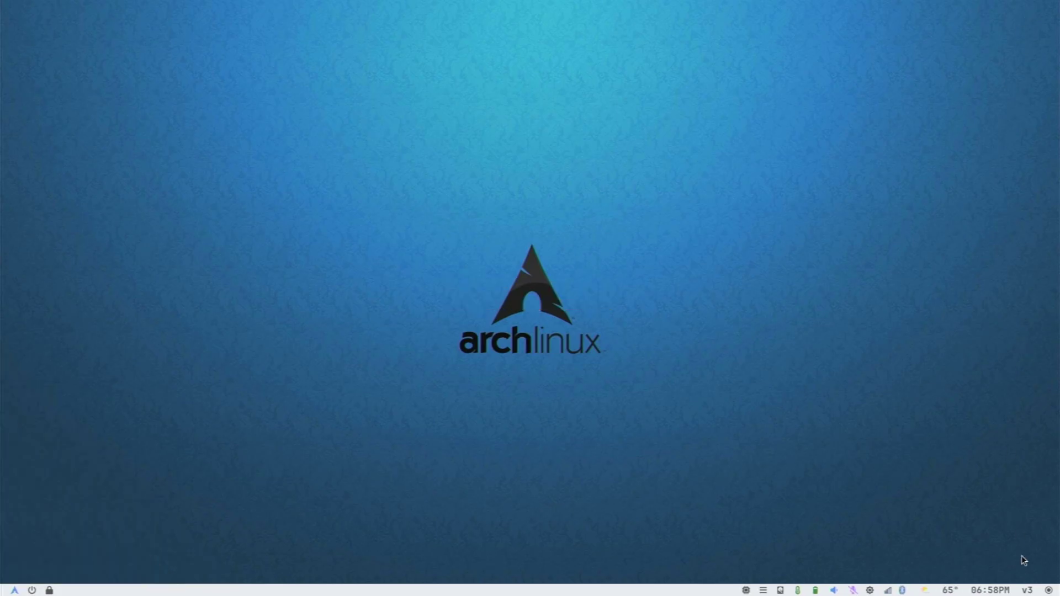
{"action": "left_click", "coordinate": [1027, 590]}
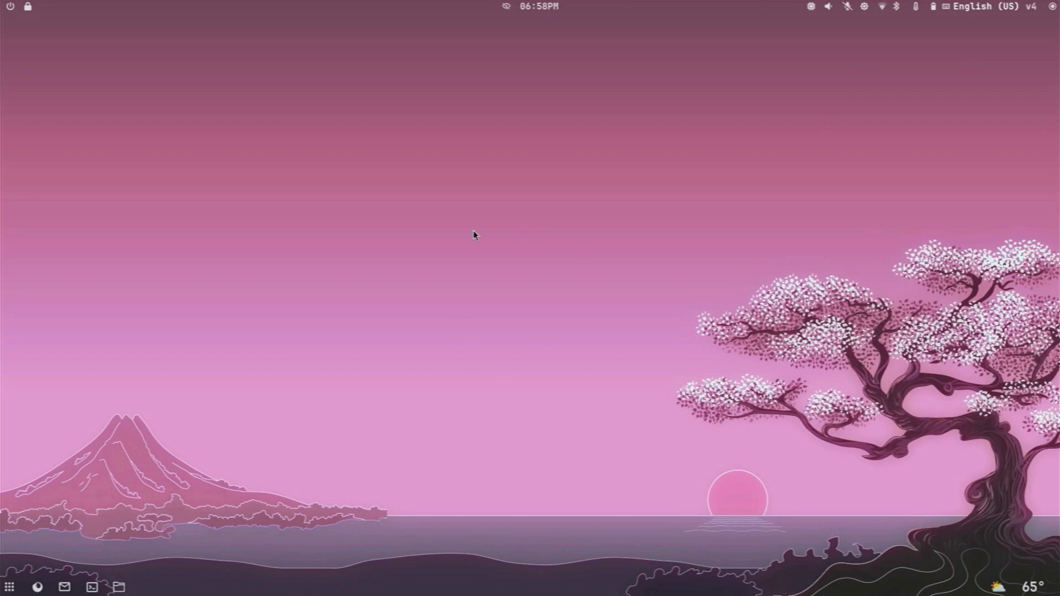
Open and close the apps launcher grid, then open the power menu from the top bar.
{"action": "left_click", "coordinate": [8, 589]}
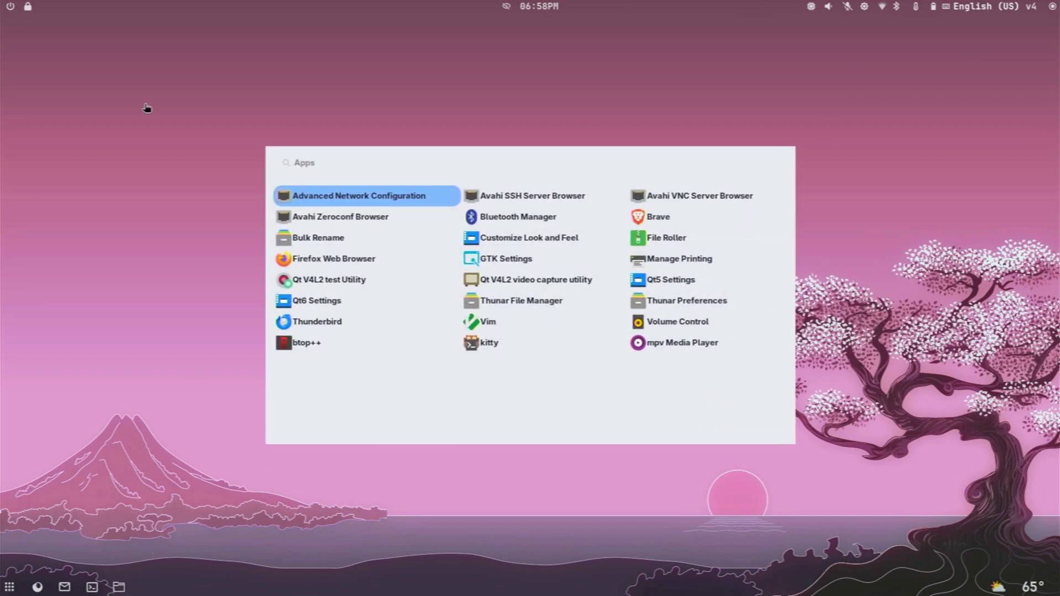
{"action": "left_click", "coordinate": [145, 104]}
{"action": "left_click", "coordinate": [11, 8]}
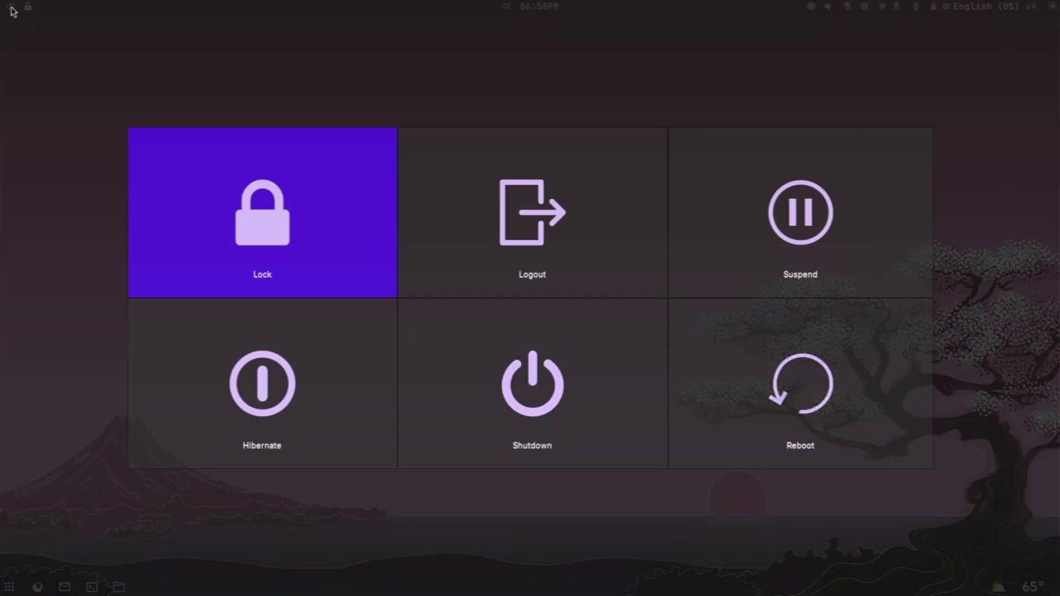